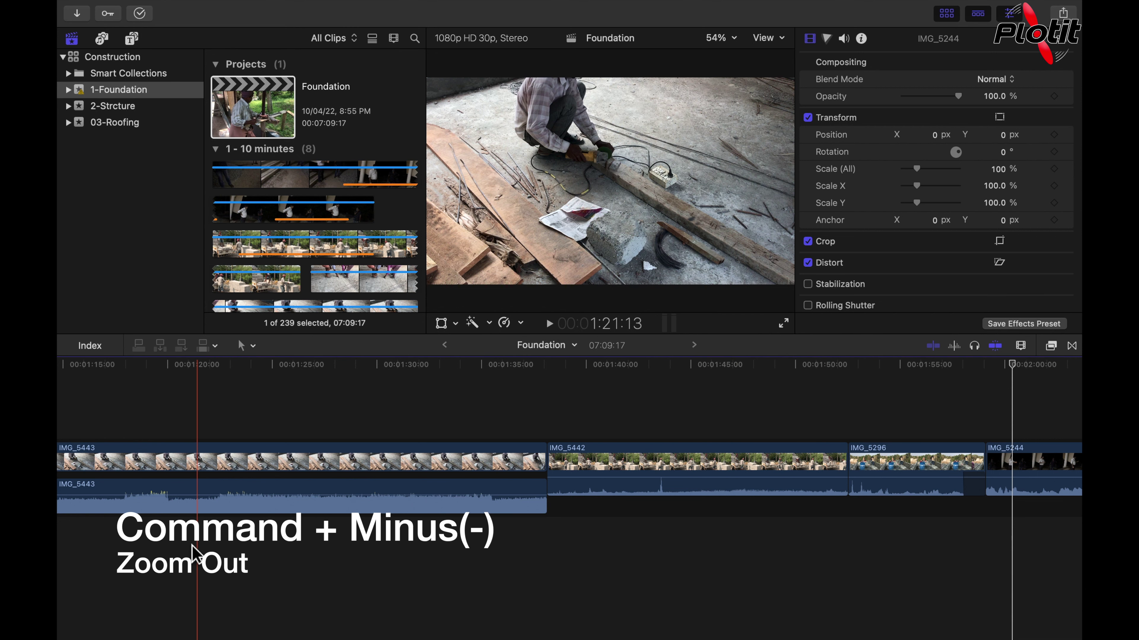
Step: Zoom the timeline out to the whole Foundation project and back in around the IMG_5442 clip
key("super+minus")
key("super+minus")
key("super+minus")
key("super+minus")
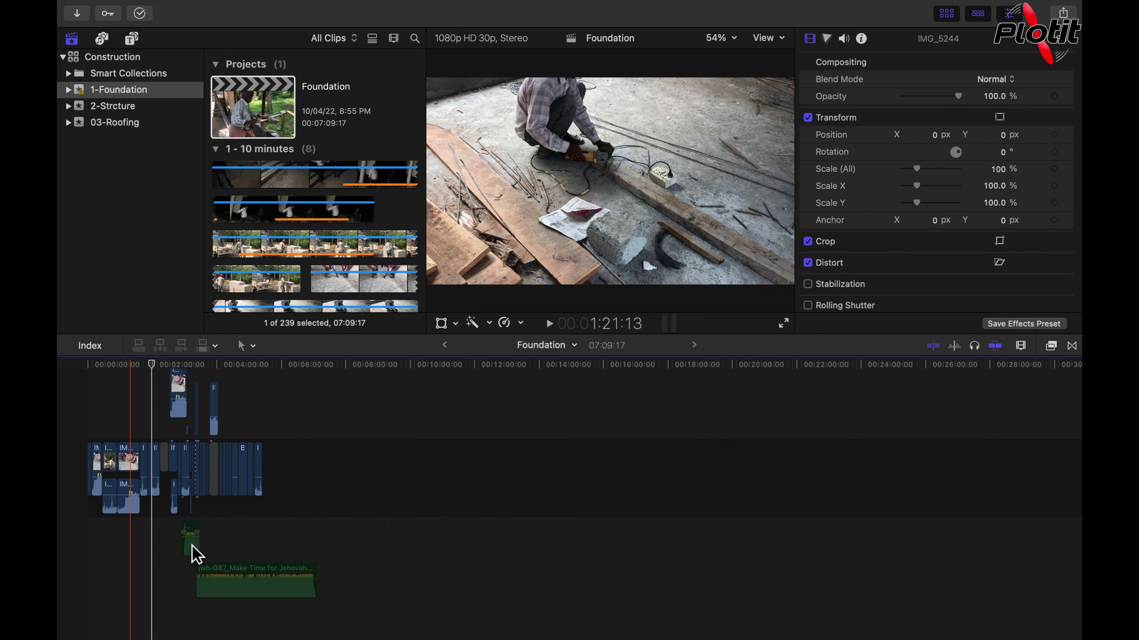
key("super+plus")
key("super+plus")
key("super+plus")
key("super+plus")
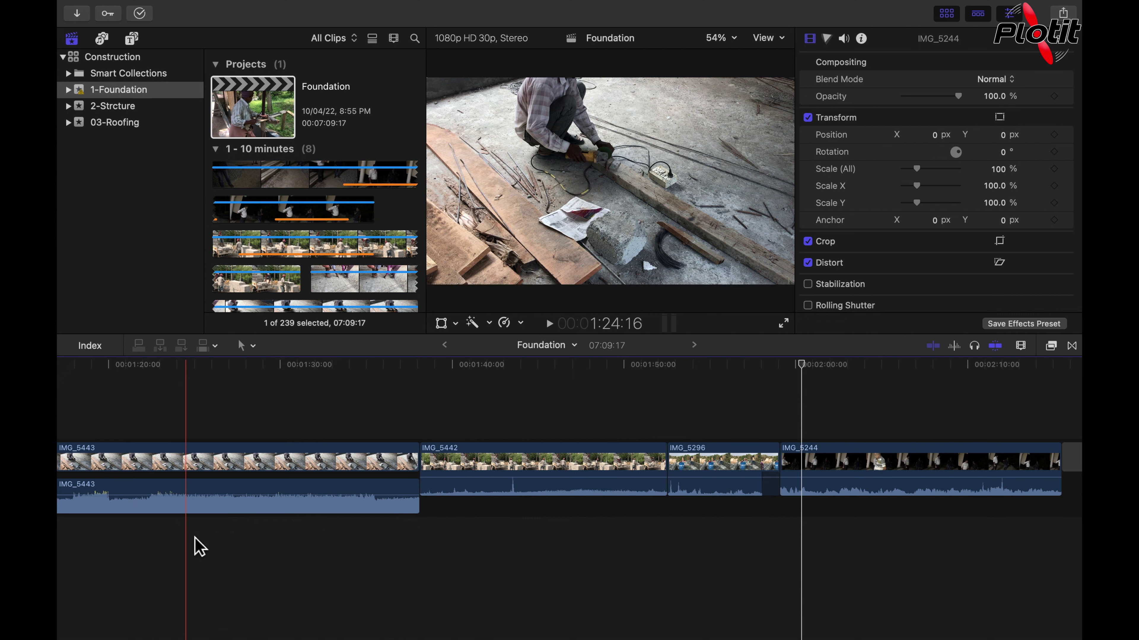
Step: Magnify the IMG_5442 clip in the timeline with the Zoom tool until individual frames can be distinguished
left_click(252, 348)
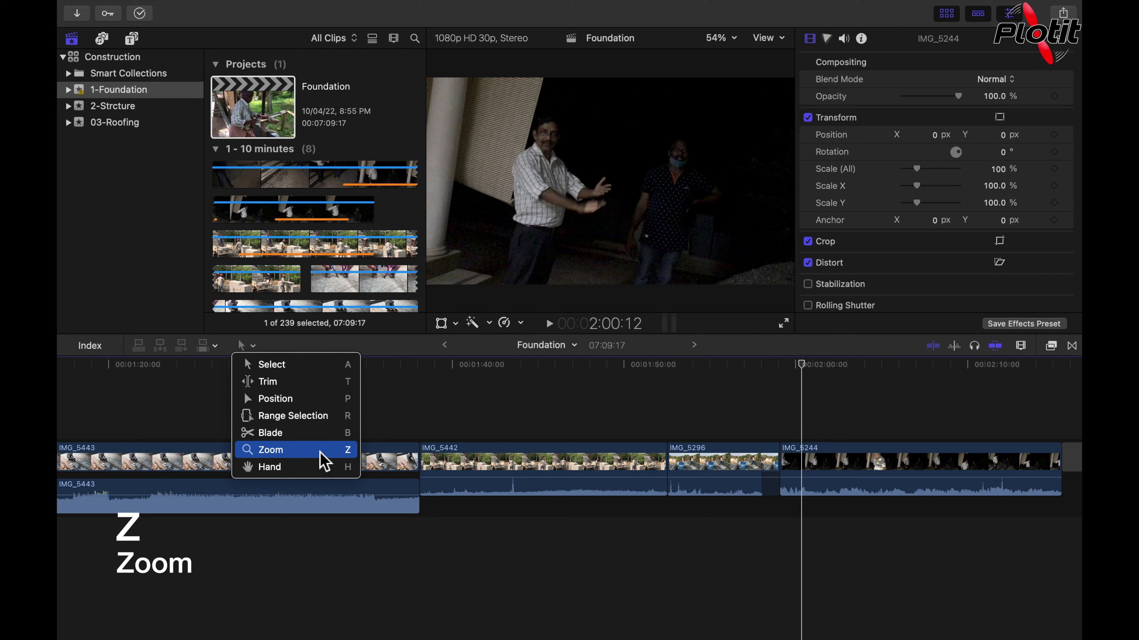
left_click(320, 453)
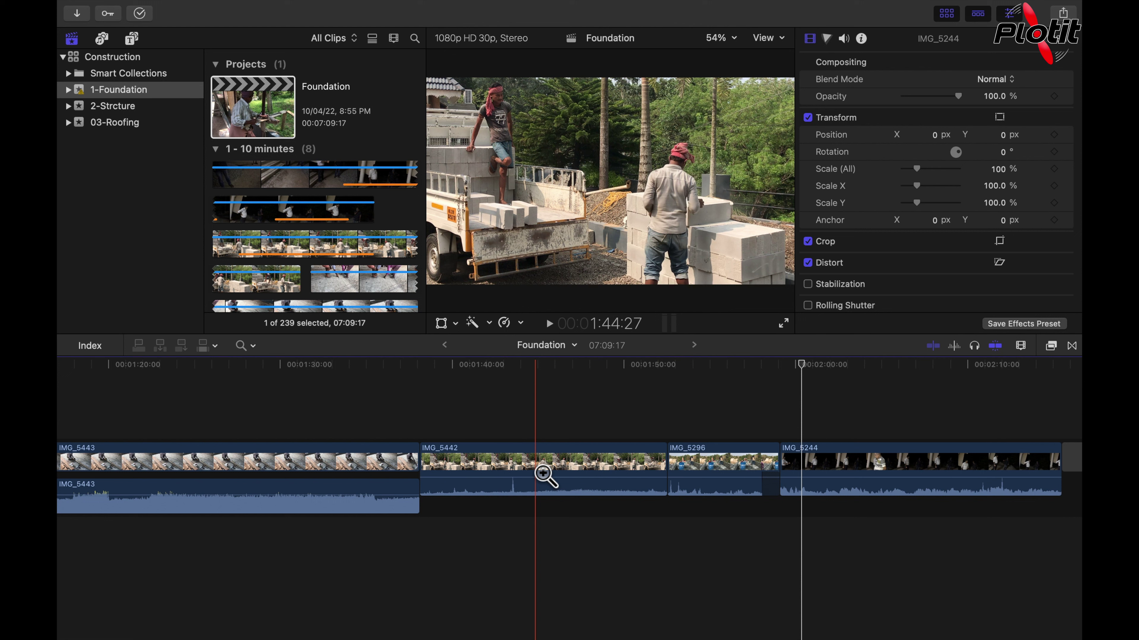
left_click(543, 473)
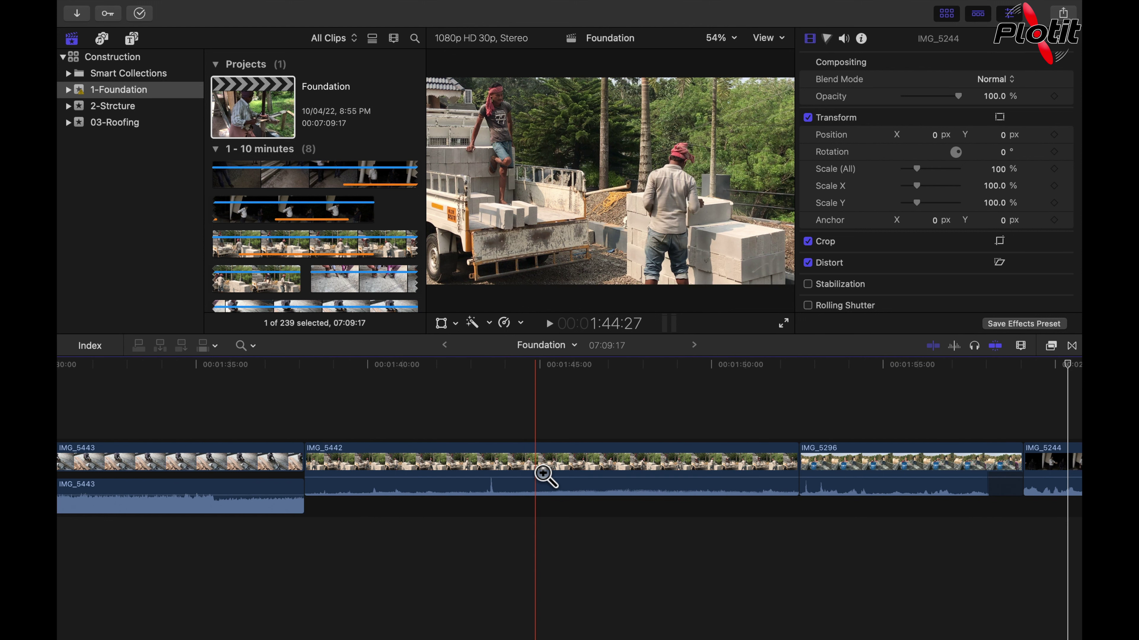
left_click(543, 473)
left_click(544, 473)
left_click(544, 474)
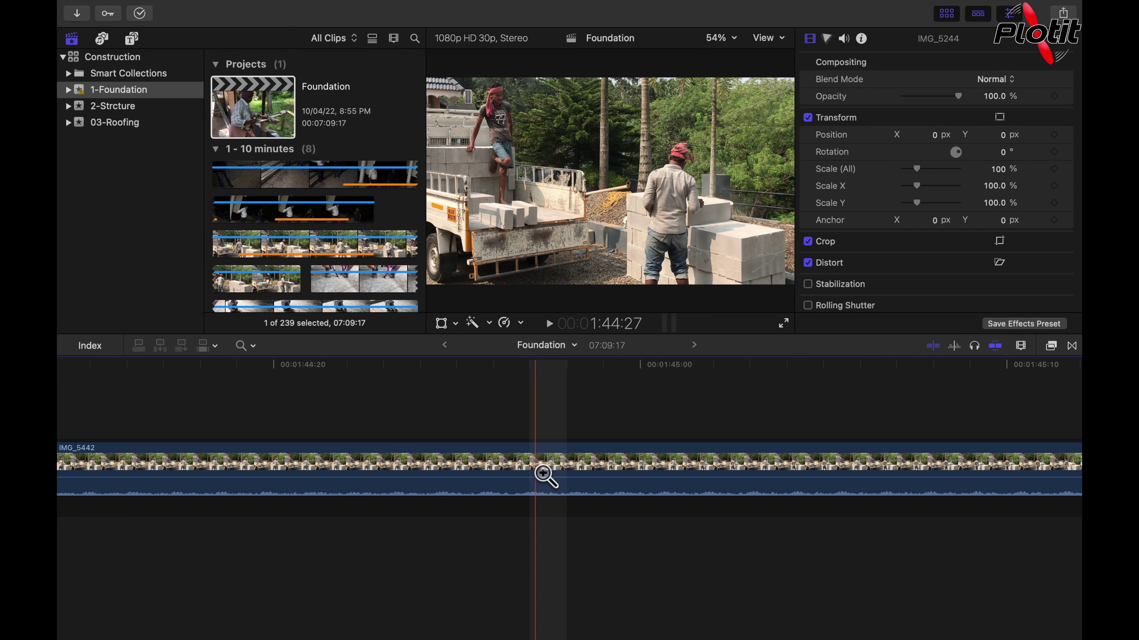
Step: Zoom out from the IMG_5442 clip with the Zoom tool until the neighbouring clips and music tracks are in view
left_click(543, 473, "alt")
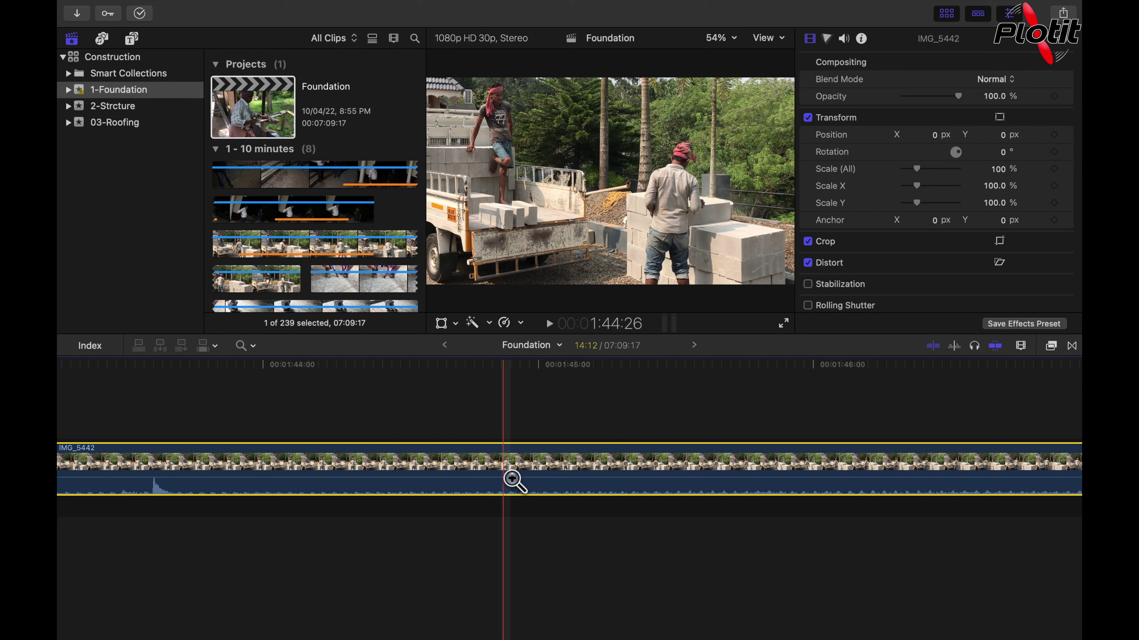
left_click(511, 479, "alt")
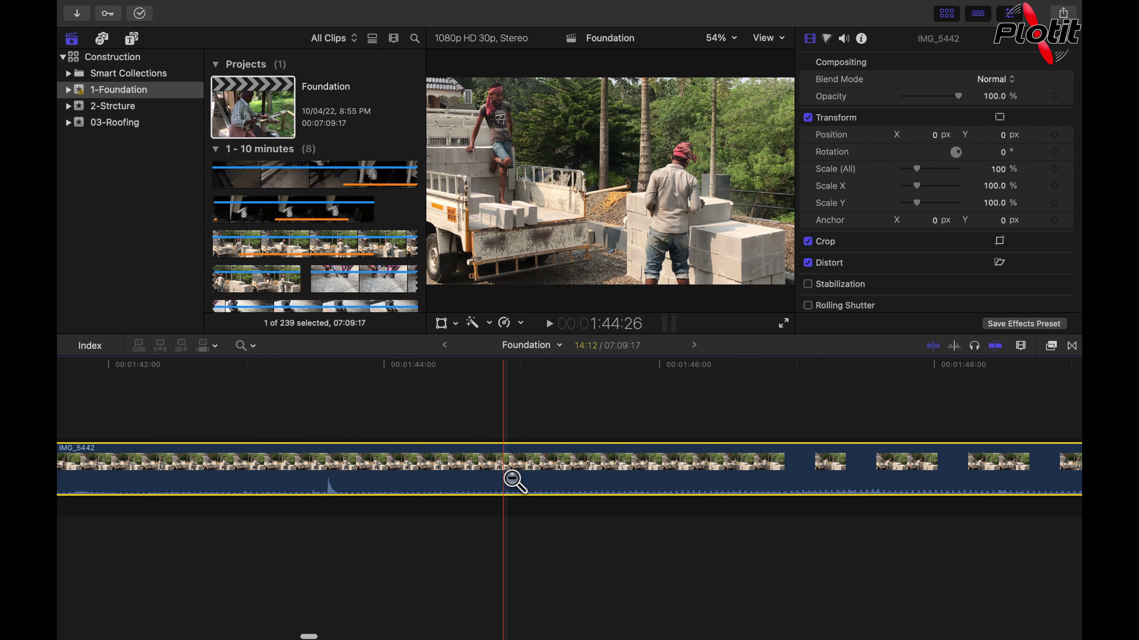
left_click(512, 479, "alt")
left_click(511, 479, "alt")
left_click(512, 478, "alt")
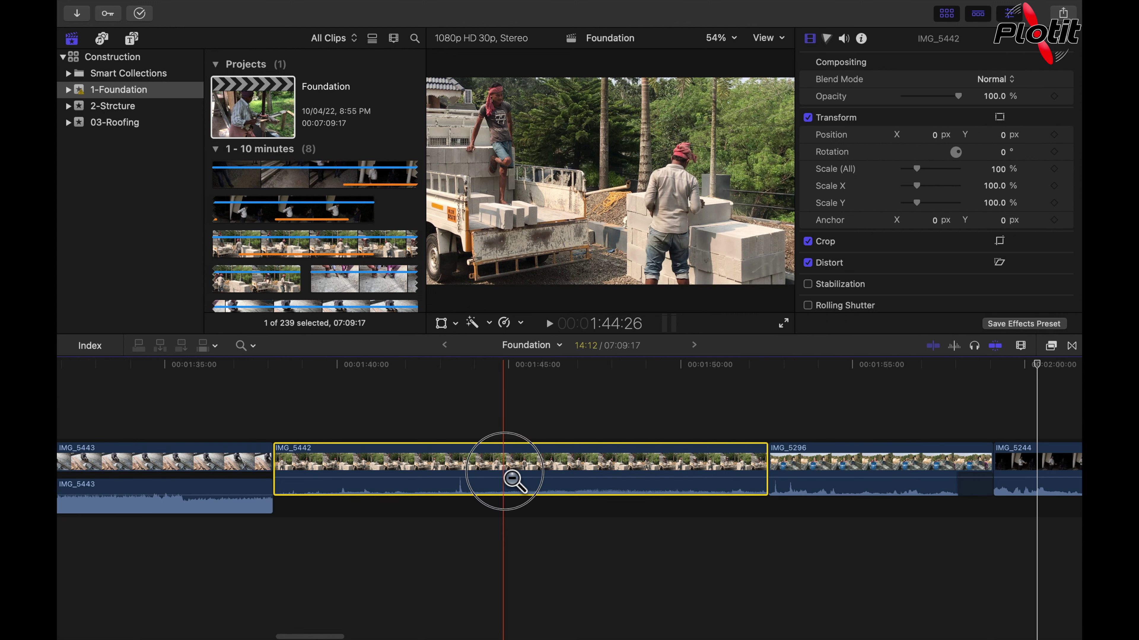
left_click(512, 479, "alt")
left_click(512, 478, "alt")
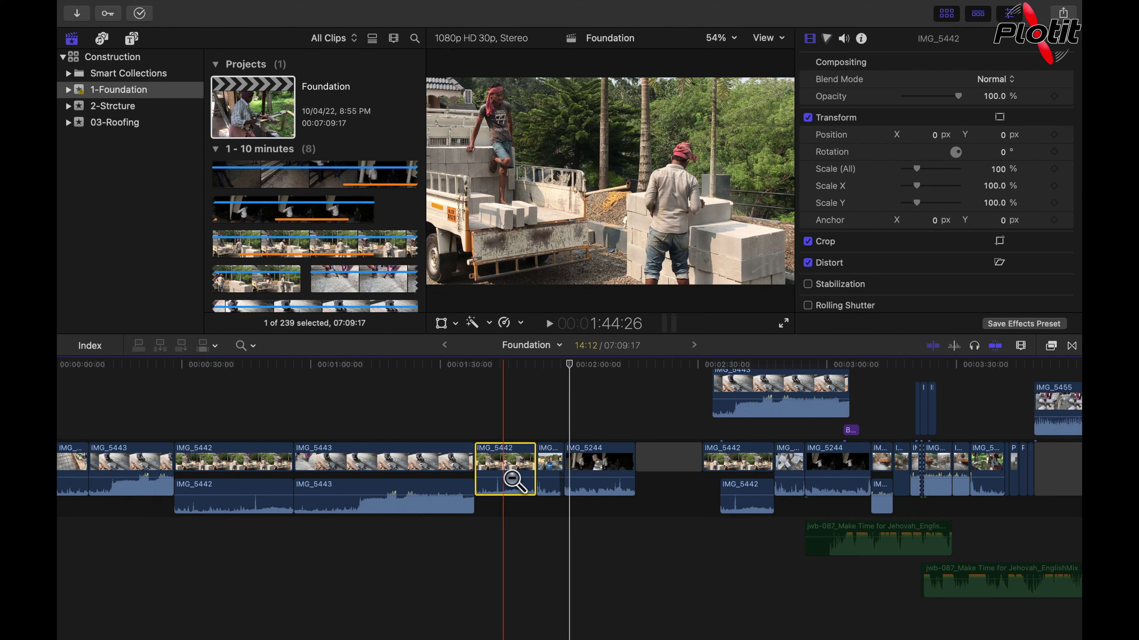
Step: Zoom in and back out on the IMG_5442 clip, and fit the entire project in the timeline
left_click(511, 479)
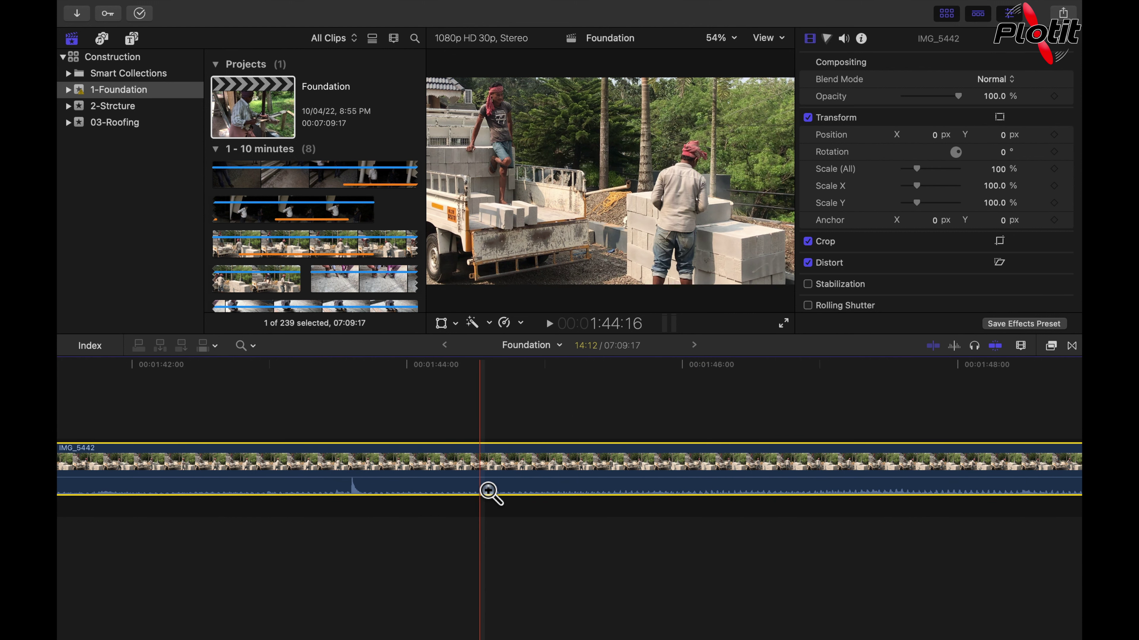
left_click(489, 491)
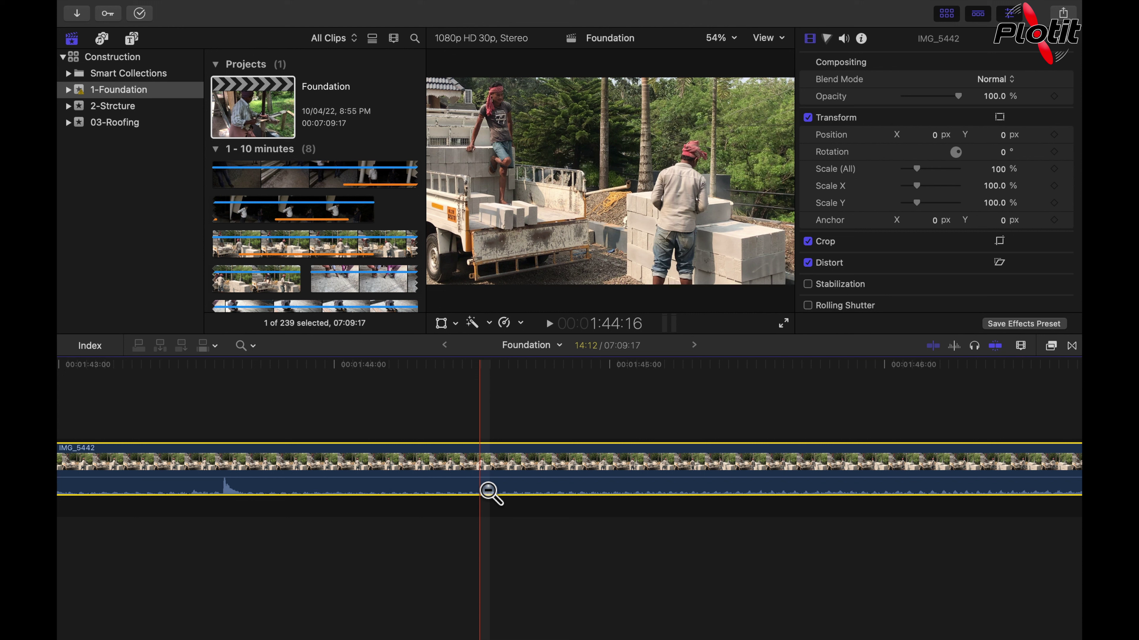
left_click(482, 484)
left_click(482, 484)
left_click(481, 484)
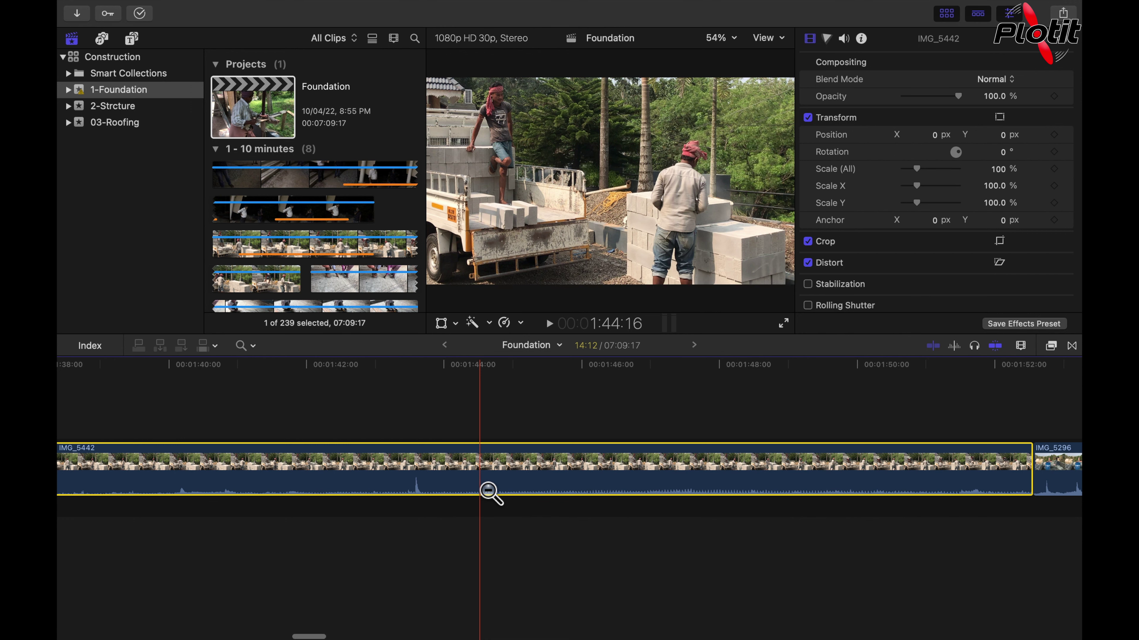
left_click(482, 484)
left_click(488, 491, "alt")
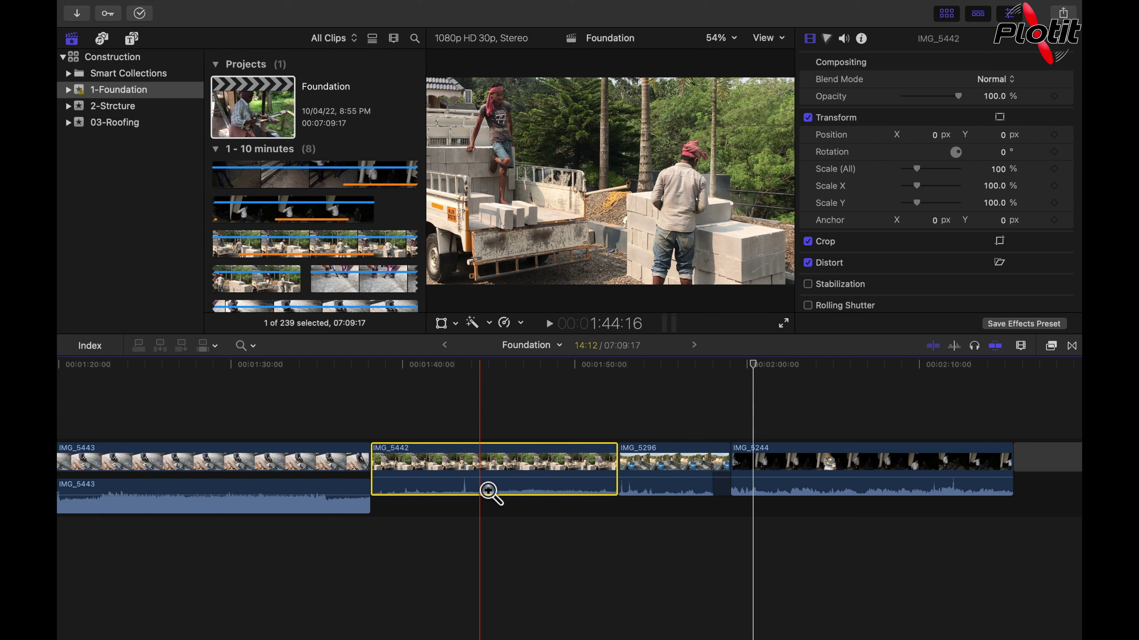
key("shift+z")
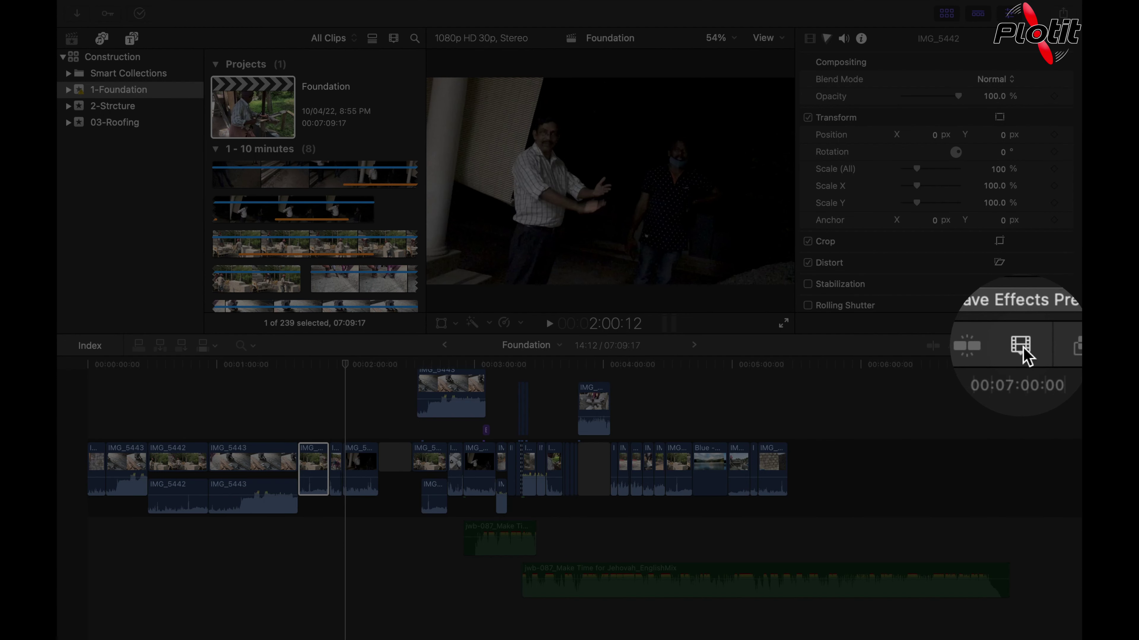
Step: Open the clip appearance settings and vary the timeline zoom level, ending at a closer view of the clips
left_click(1023, 348)
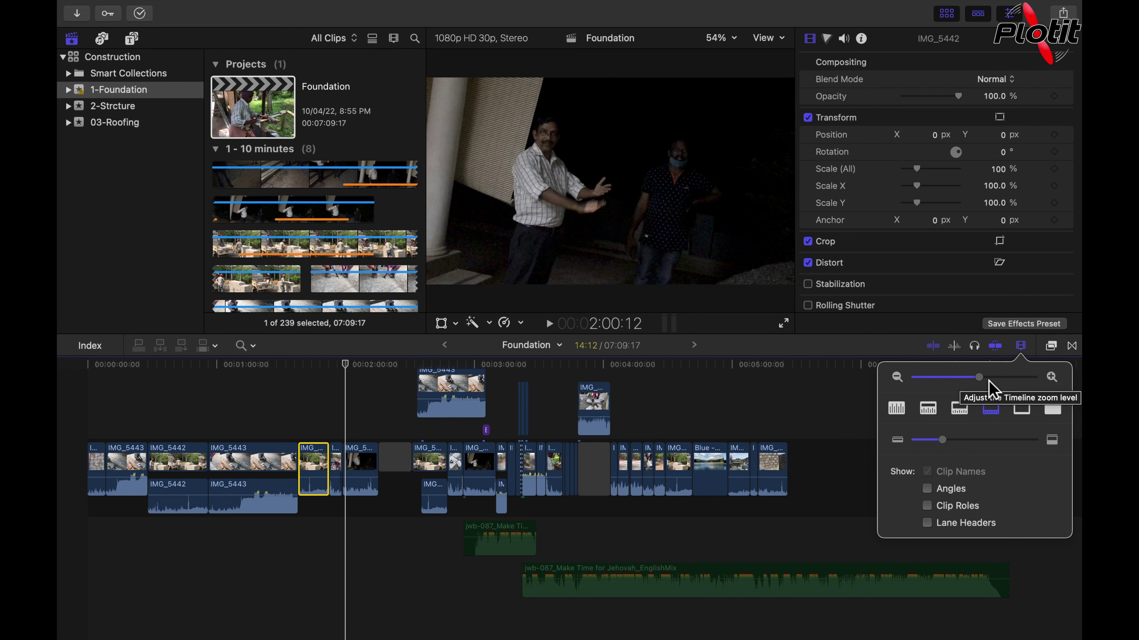
scroll(989, 381, "down", 3)
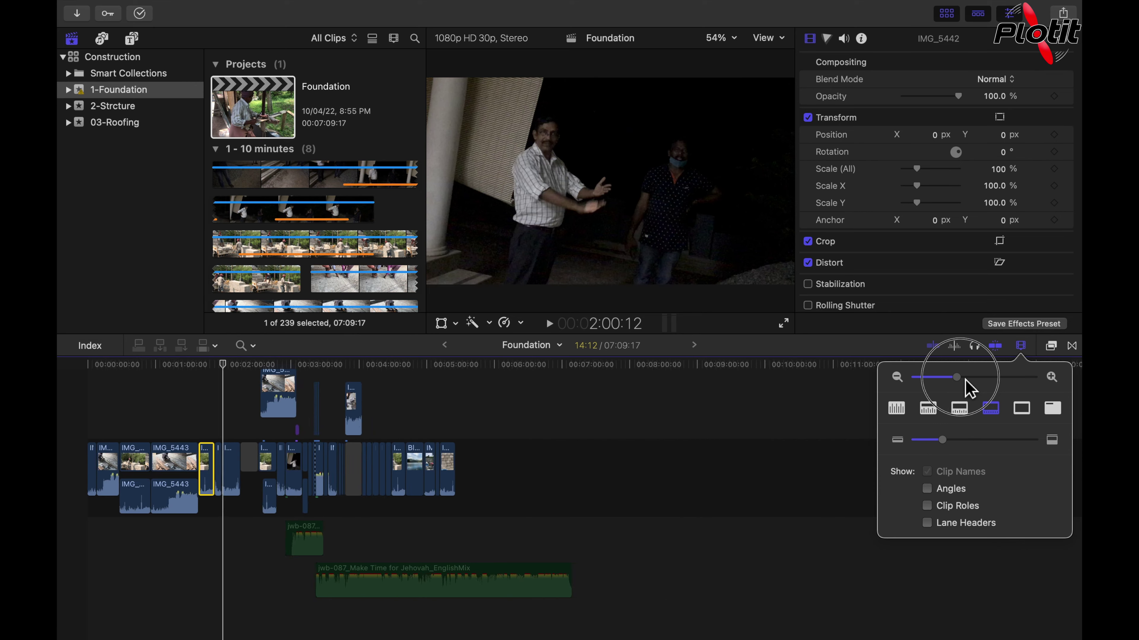
scroll(990, 392, "up", 4)
scroll(995, 394, "down", 5)
scroll(1001, 397, "up", 3)
scroll(962, 385, "up", 2)
scroll(968, 385, "down", 2)
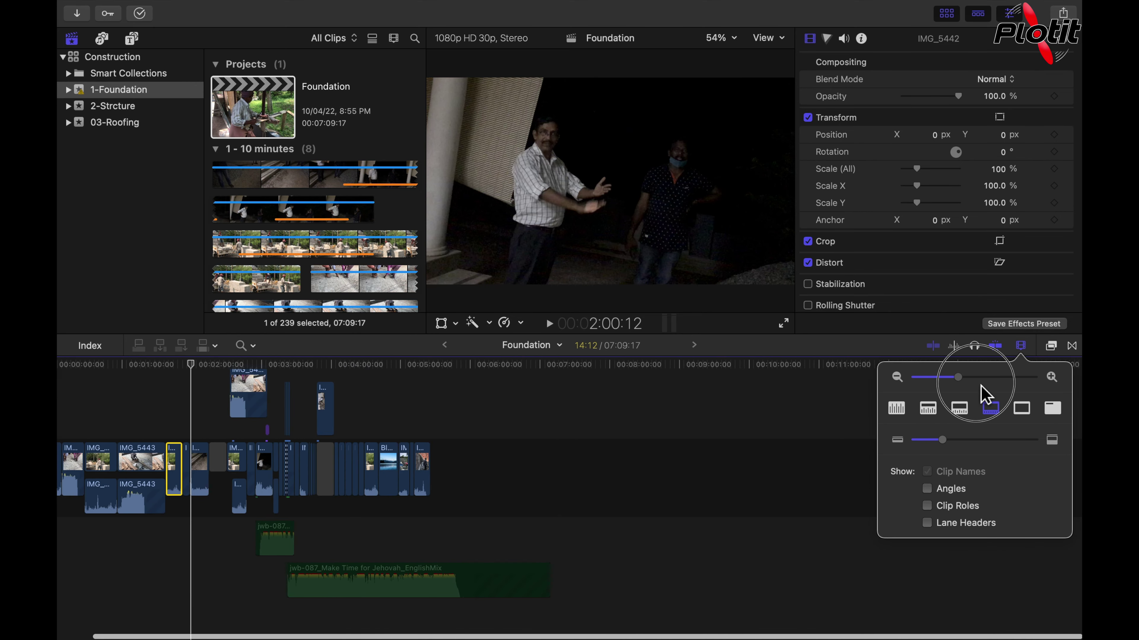
scroll(975, 386, "up", 4)
scroll(973, 386, "down", 3)
scroll(986, 387, "up", 4)
scroll(977, 390, "down", 4)
scroll(991, 392, "up", 2)
scroll(993, 397, "up", 3)
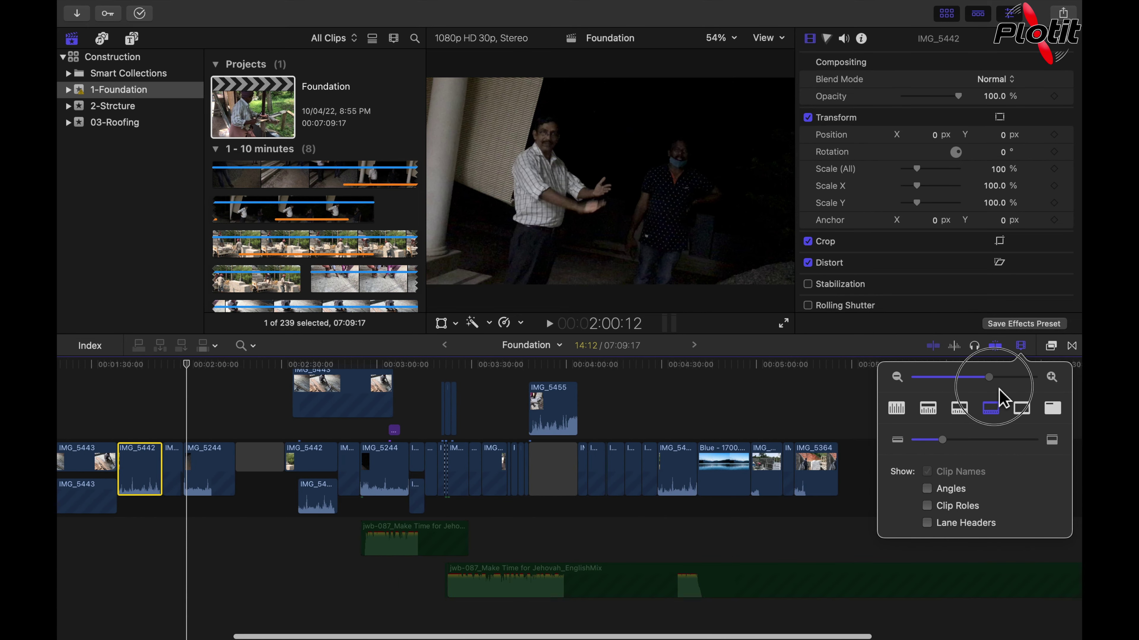
Step: Show timeline clips with equally sized filmstrips and waveforms, and switch to the Select tool
left_click(958, 408)
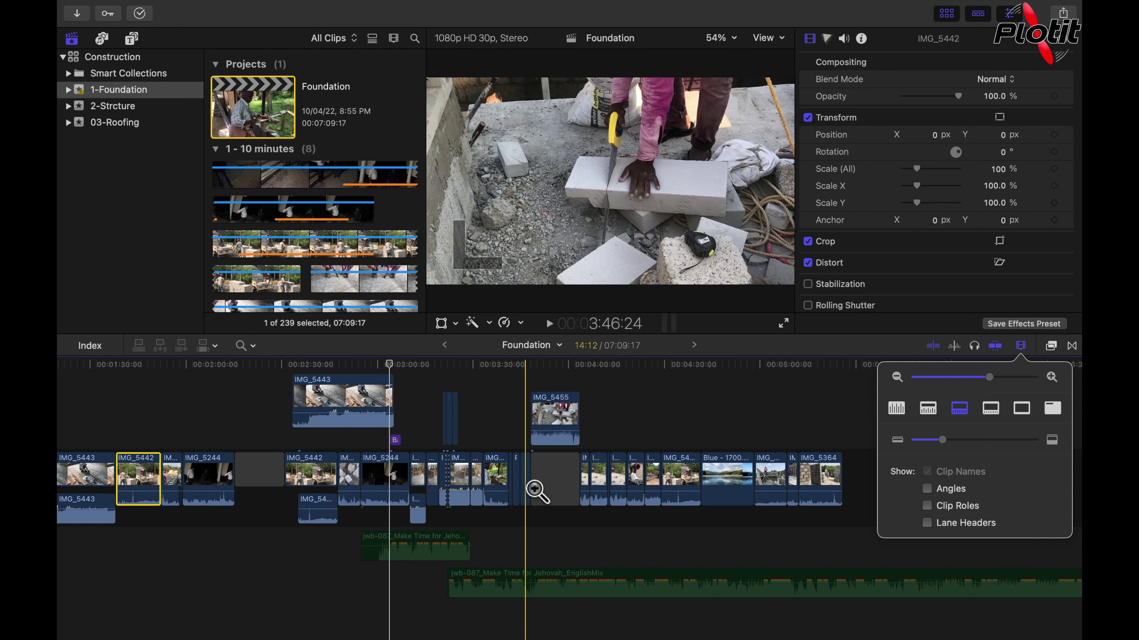
key("a")
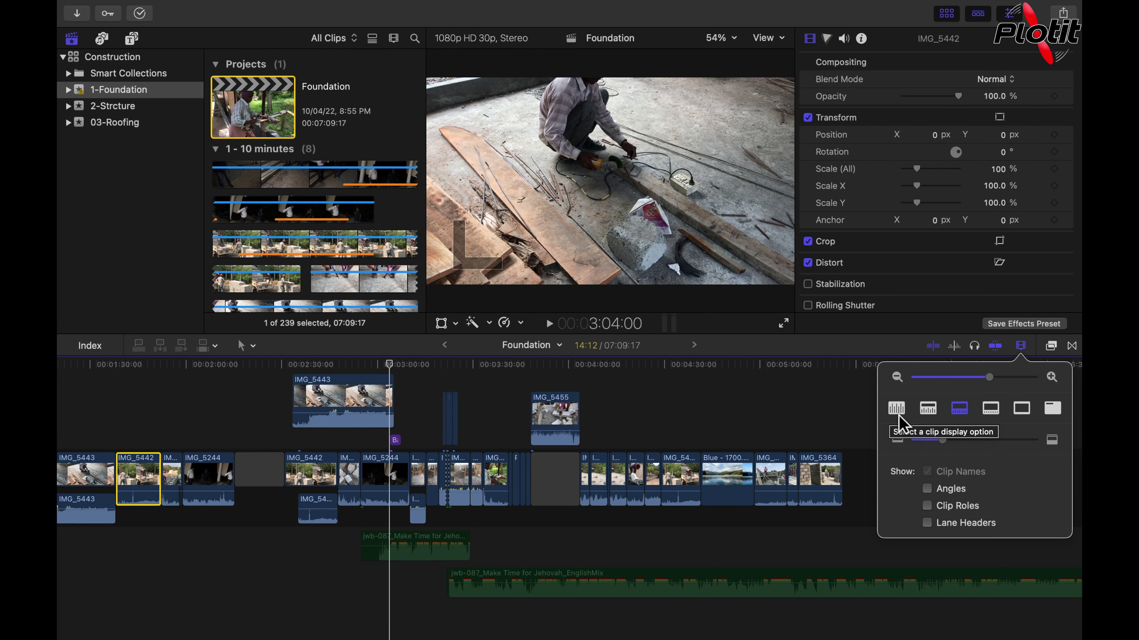
Step: Try the clip display options in turn, from waveforms only through filmstrips only to clip labels only
left_click(897, 409)
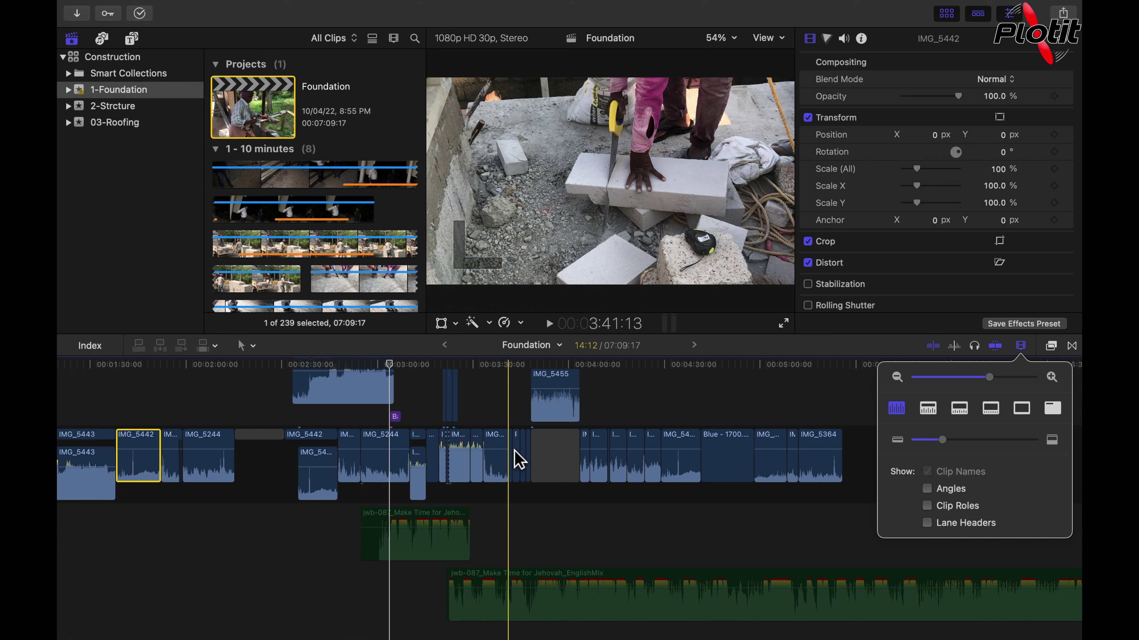
left_click(934, 414)
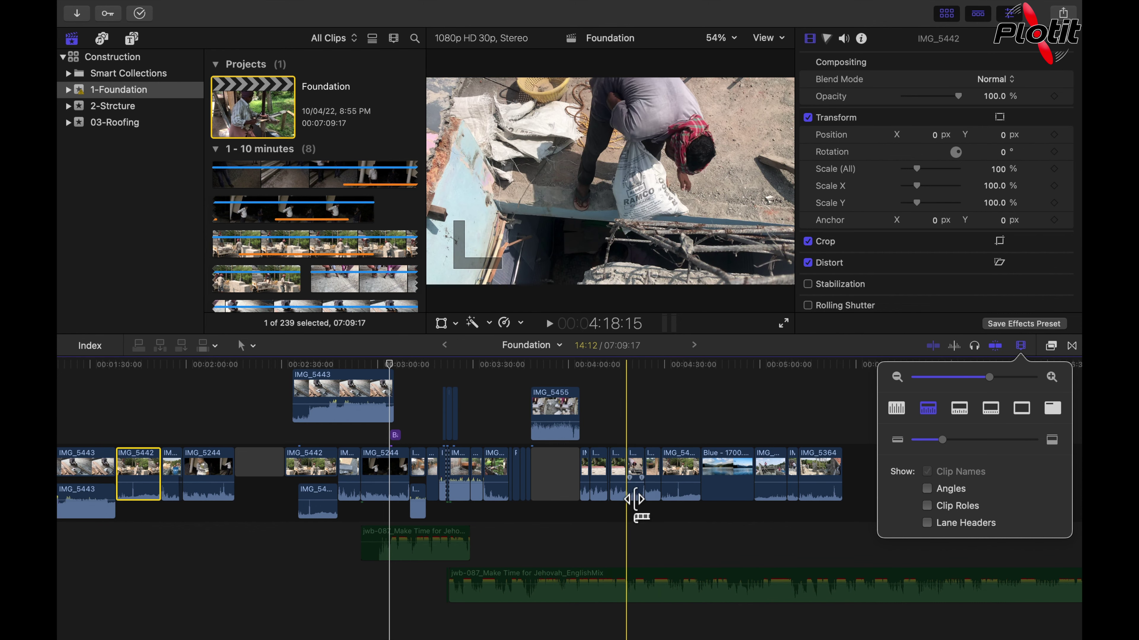
left_click(964, 410)
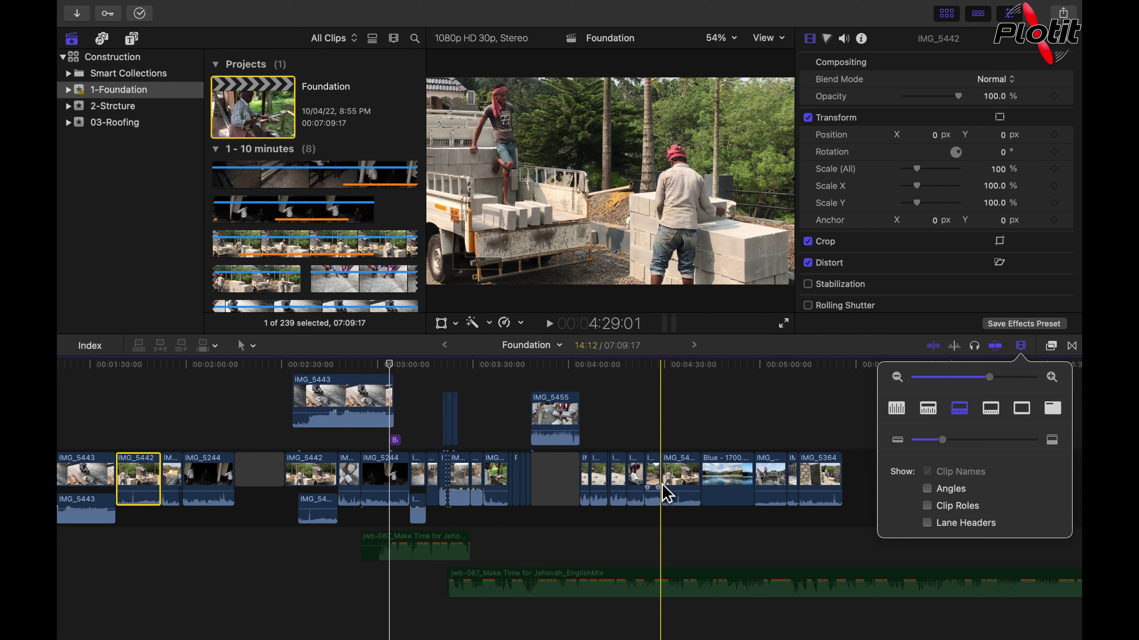
left_click(992, 409)
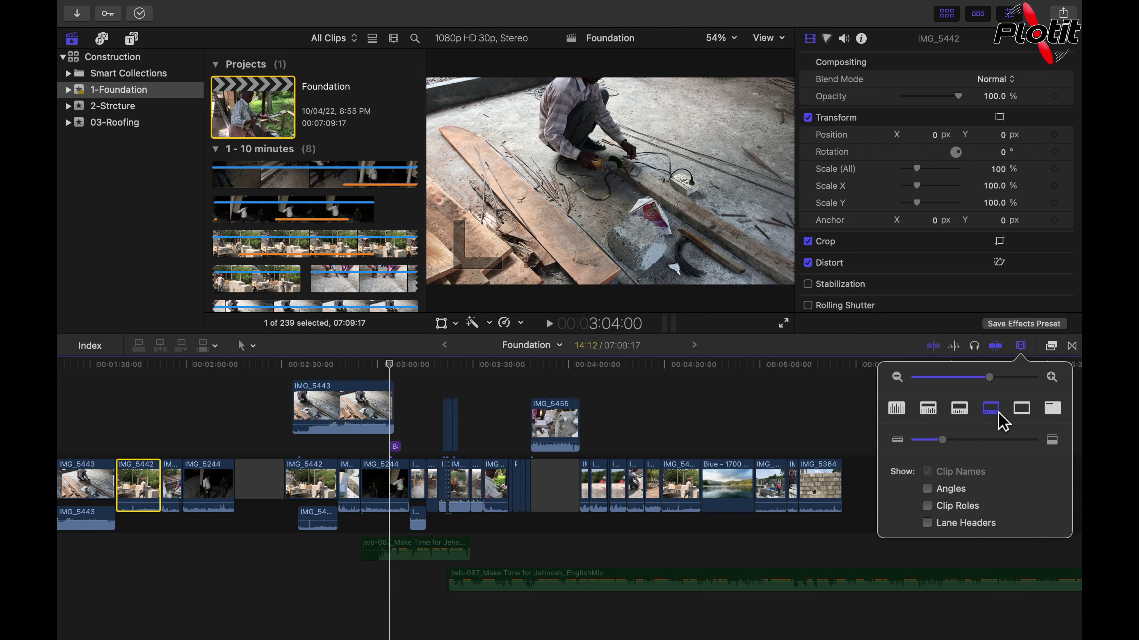
left_click(1028, 416)
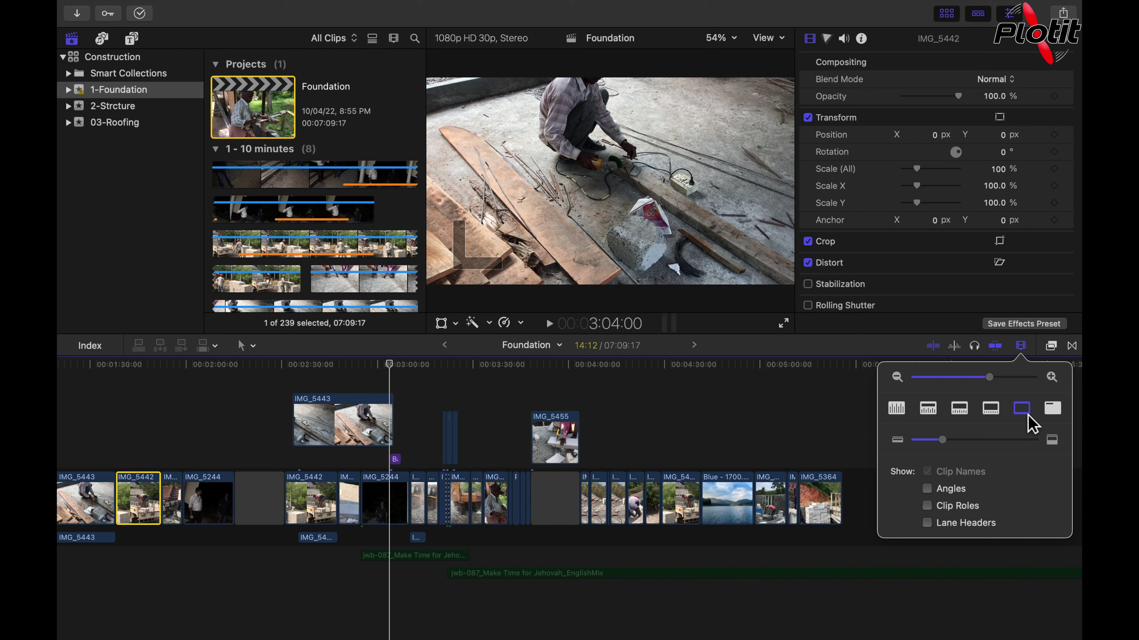
left_click(1053, 408)
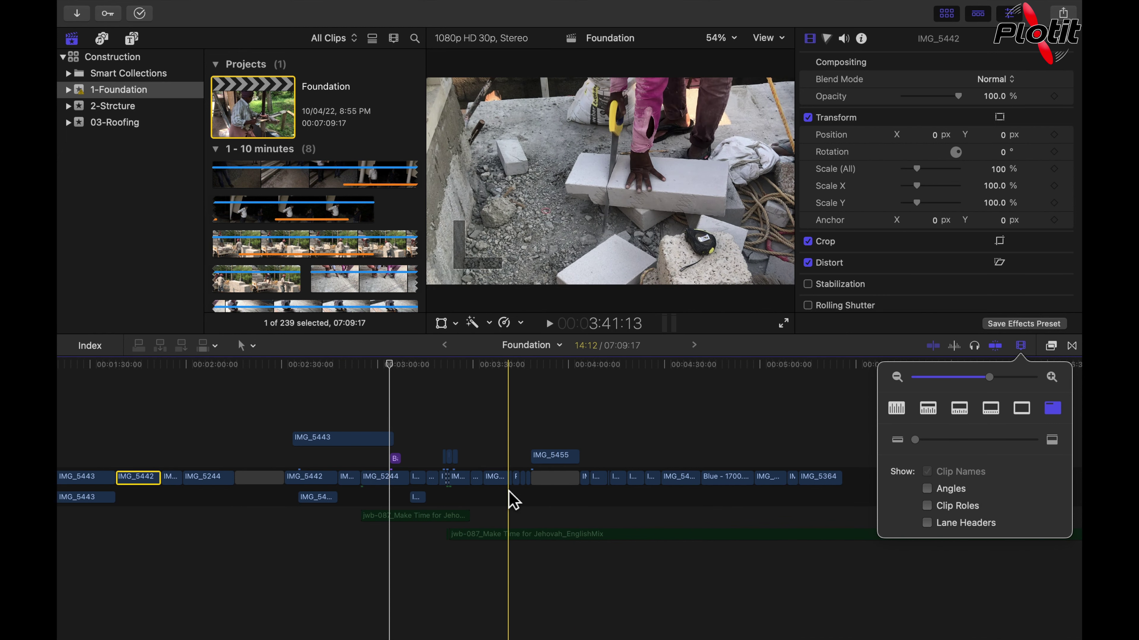
Step: Return the timeline clips to equally sized filmstrips and waveforms, increase the clip height, and close the appearance settings
key("super+equal")
key("super+equal")
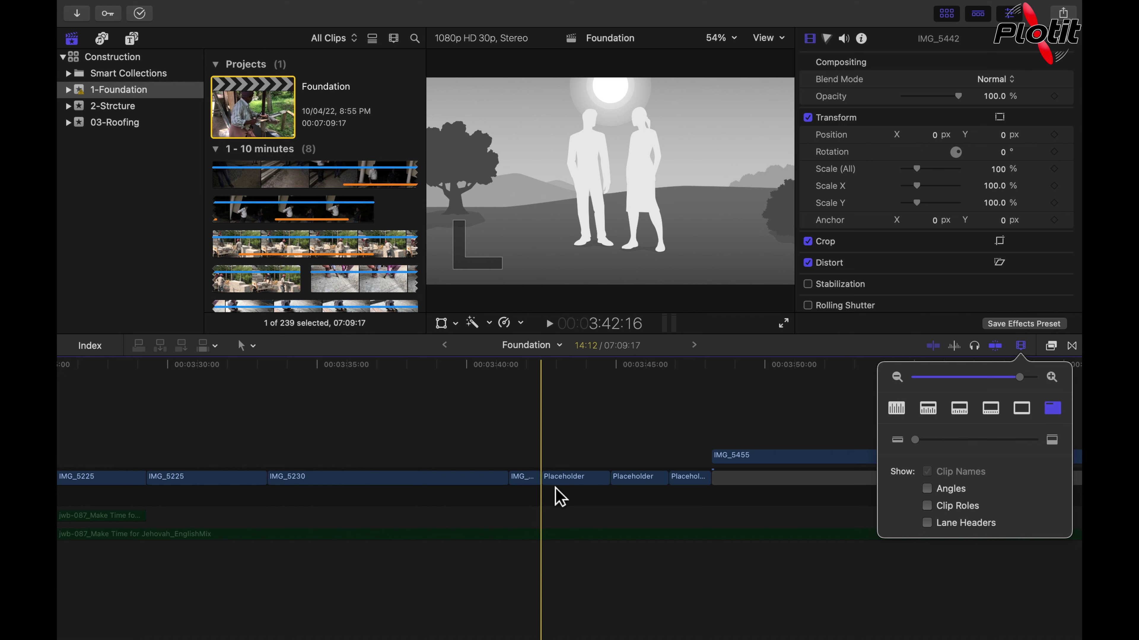
left_click(959, 408)
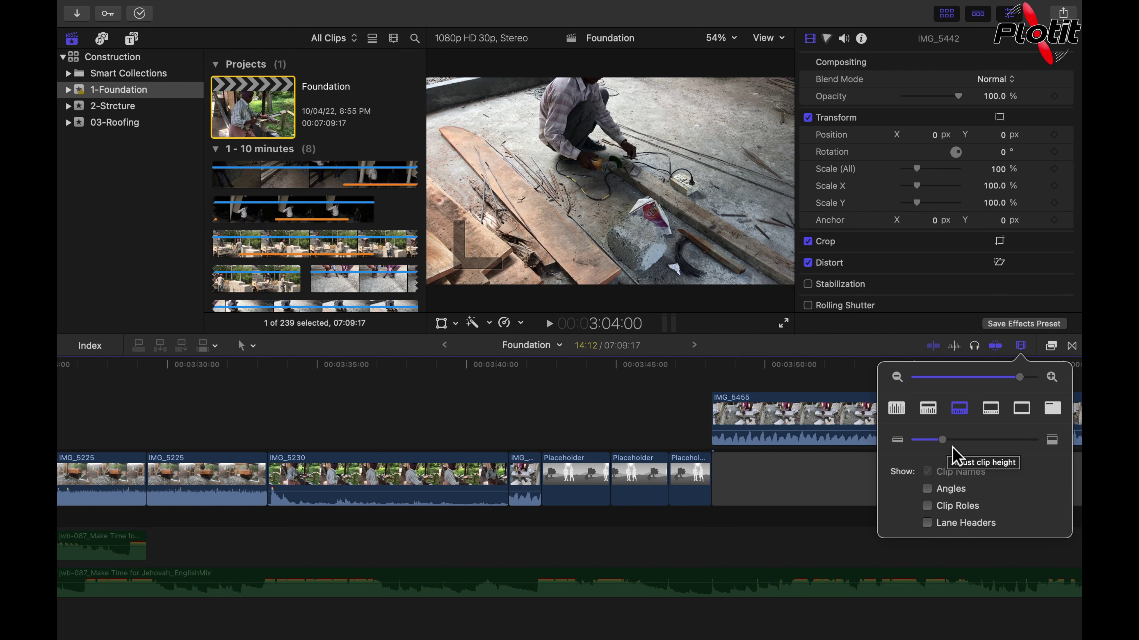
left_click_drag(951, 448, 1019, 453)
left_click(1026, 361)
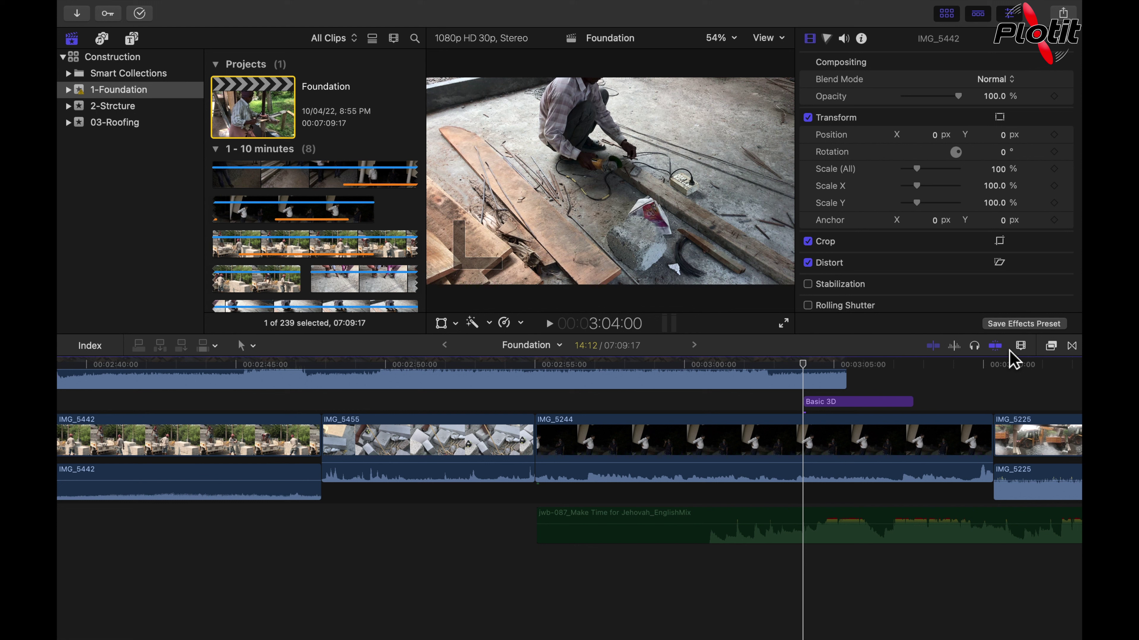
Step: Turn off snapping and move the connected IMG_5443 clip above the gap following IMG_5244, starting at about 00:02:16
key("s")
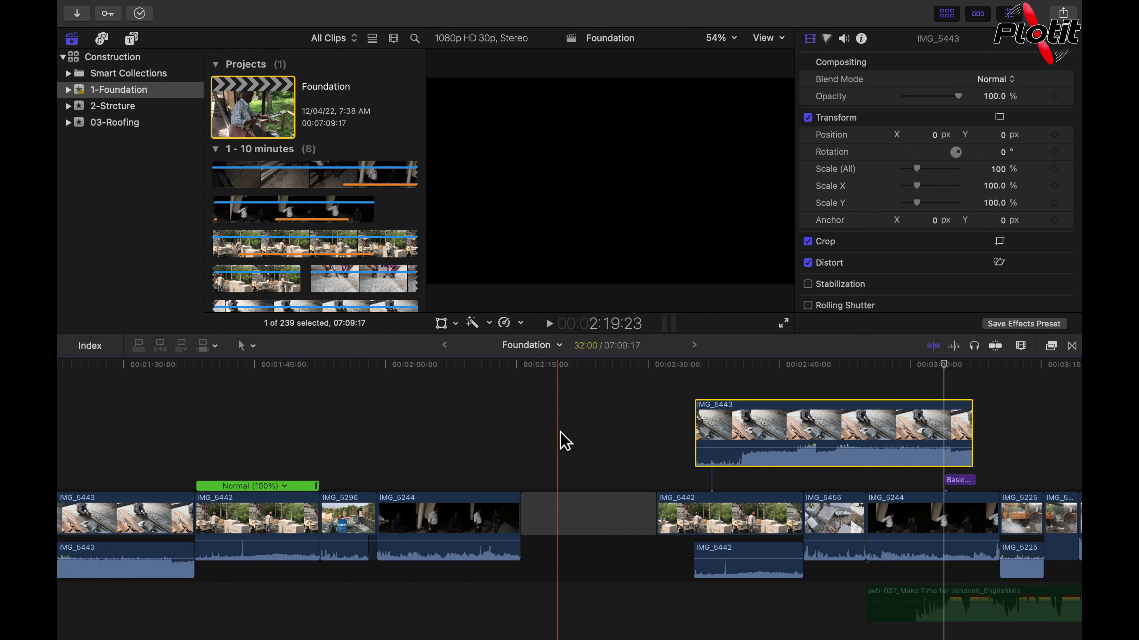
left_click(540, 513)
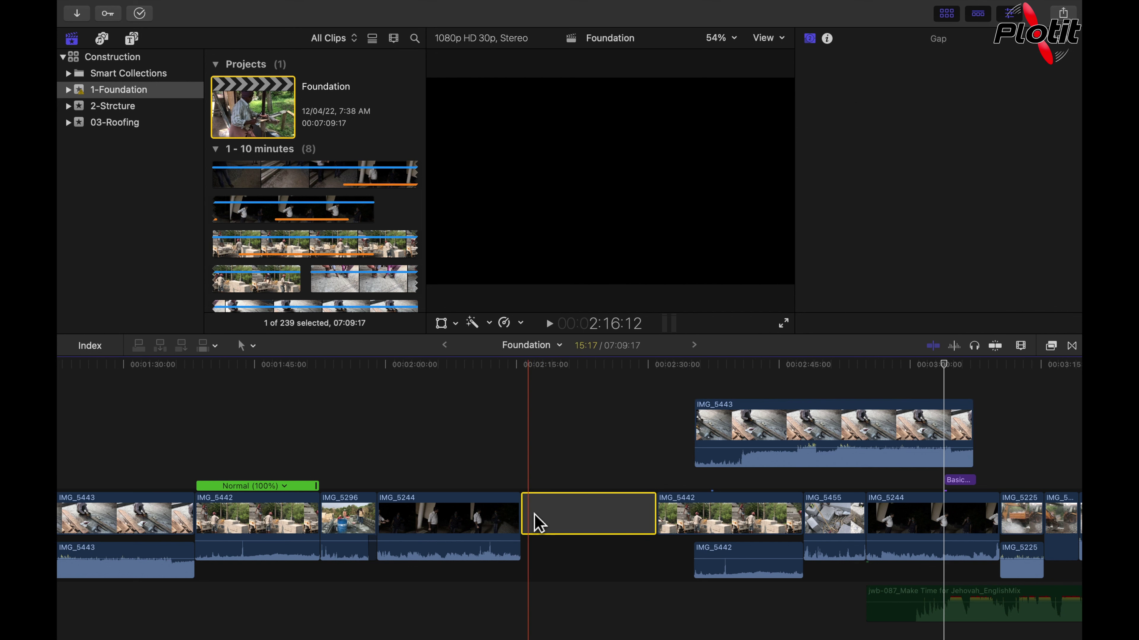
left_click(708, 423)
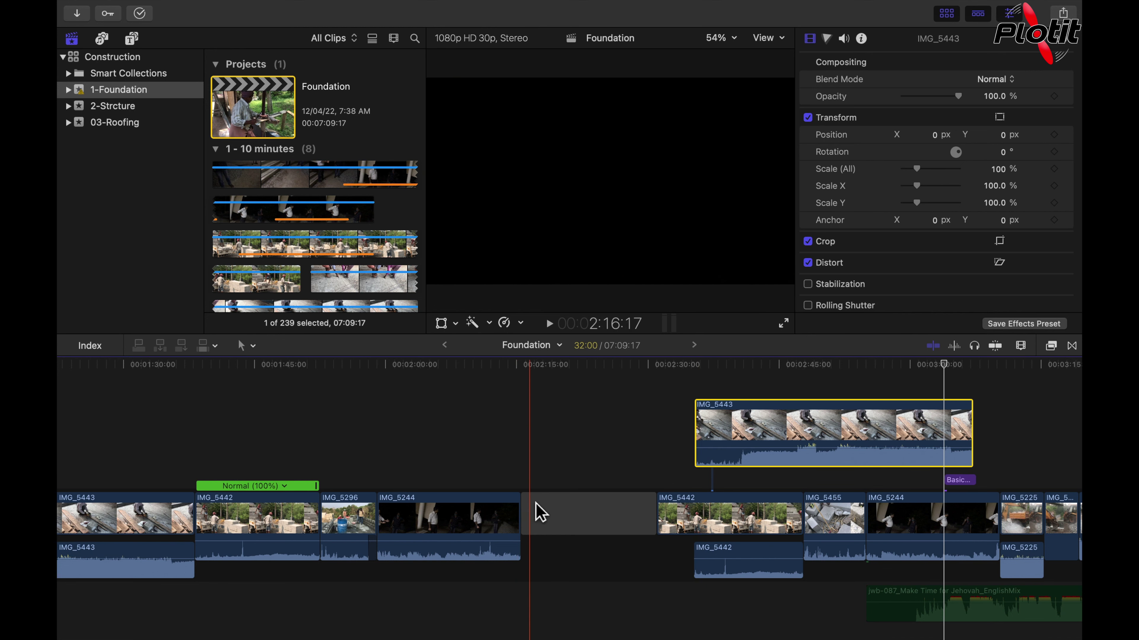
left_click(538, 512)
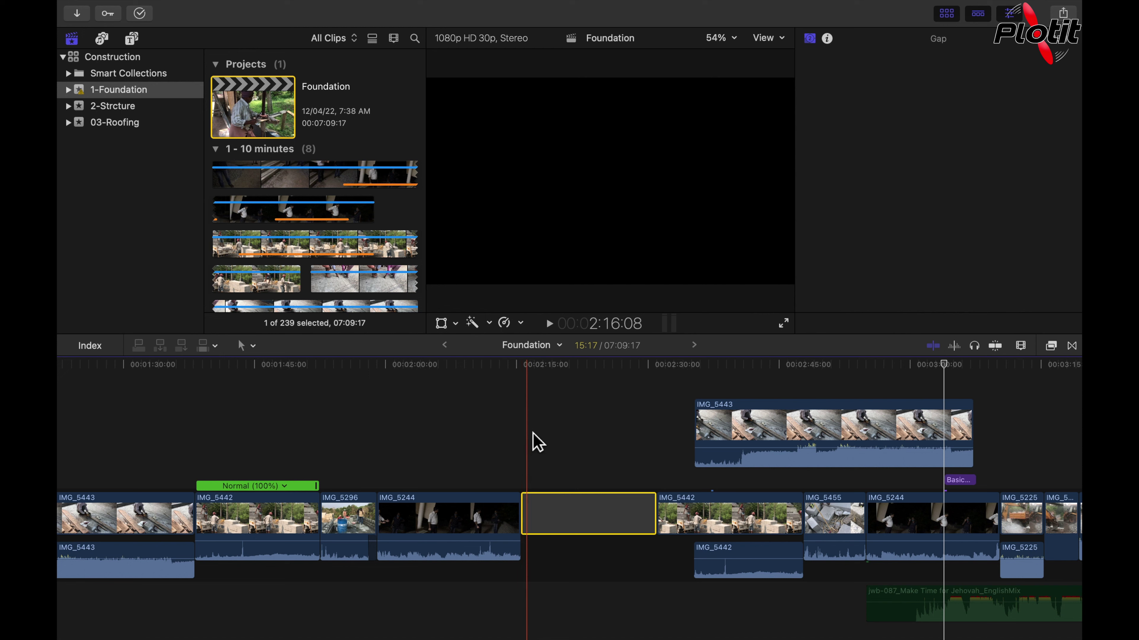
left_click_drag(717, 426, 551, 444)
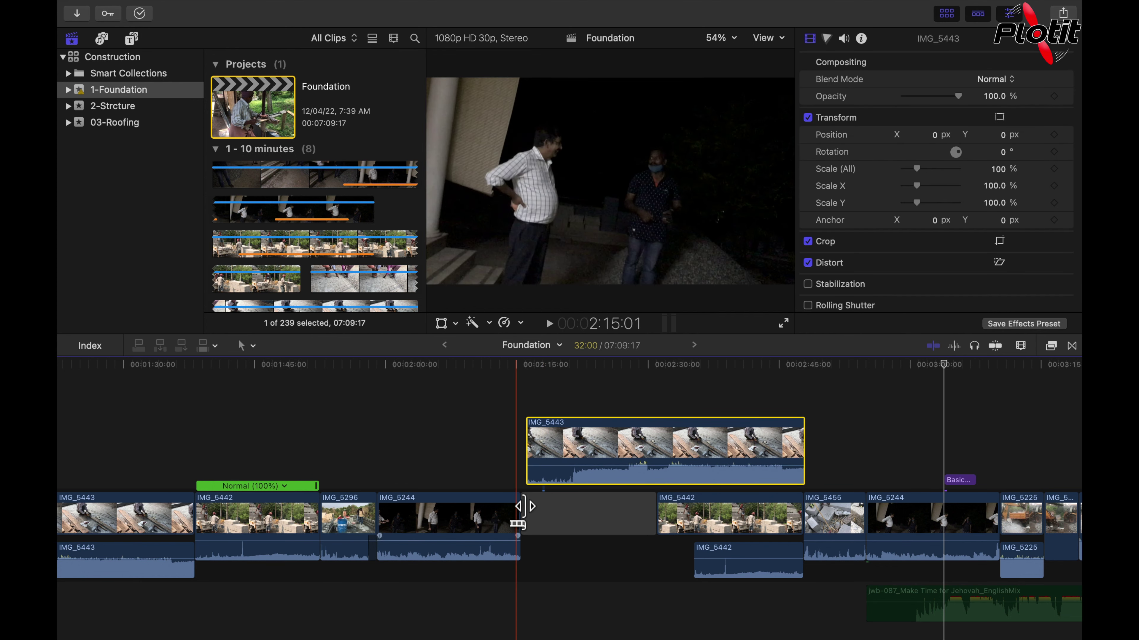
Step: Examine the timeline spacing between the end of IMG_5244 and the start of the connected IMG_5443 clip
scroll(532, 502, "up", 1)
scroll(532, 502, "up", 10)
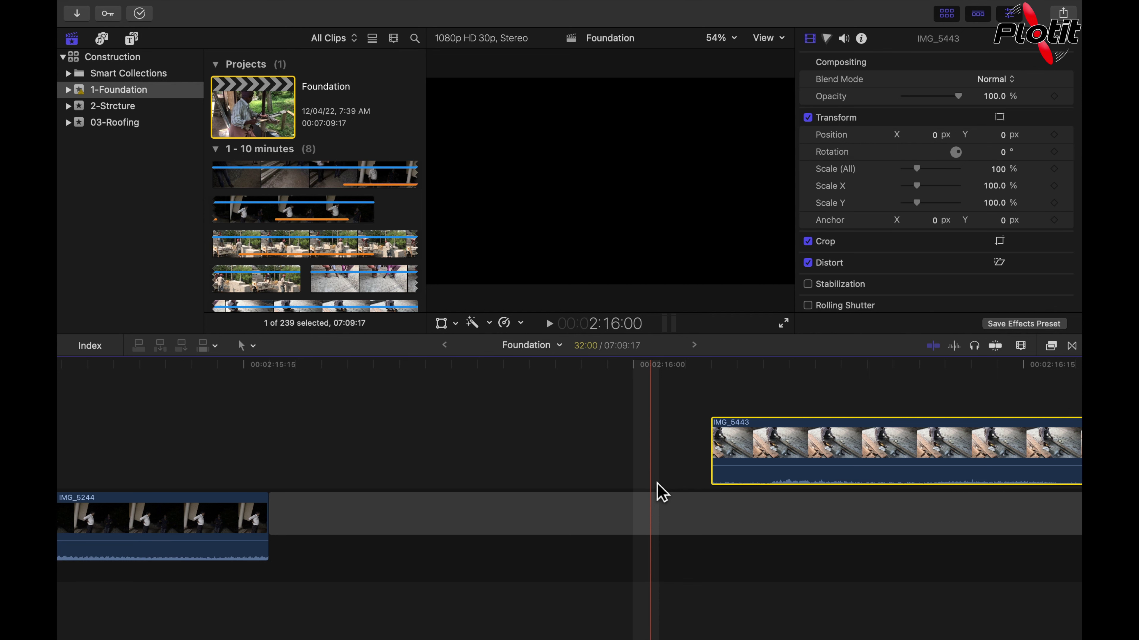
scroll(657, 483, "down", 10)
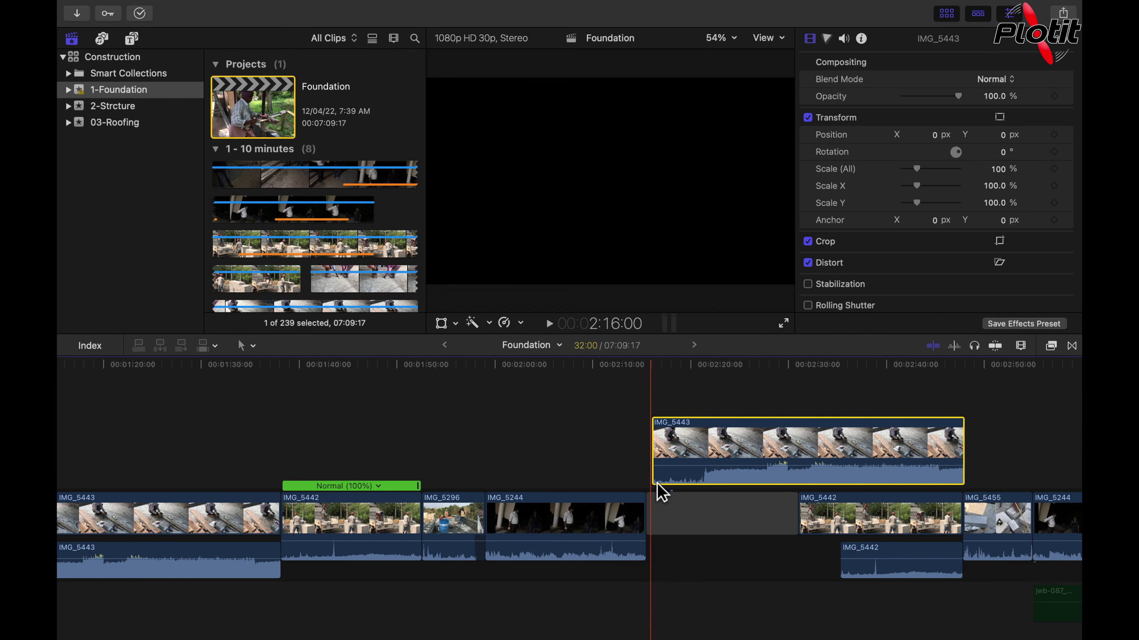
Step: Turn on snapping and move the connected IMG_5443 clip back above the gap, aligning its start with the playhead
left_click(1001, 351)
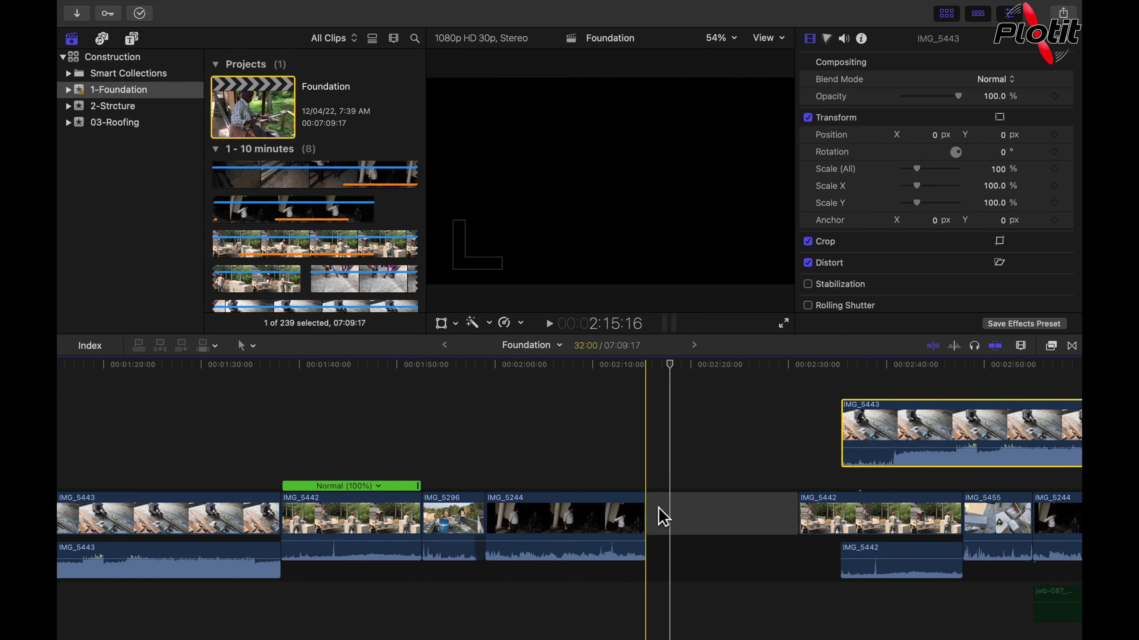
left_click_drag(881, 430, 718, 451)
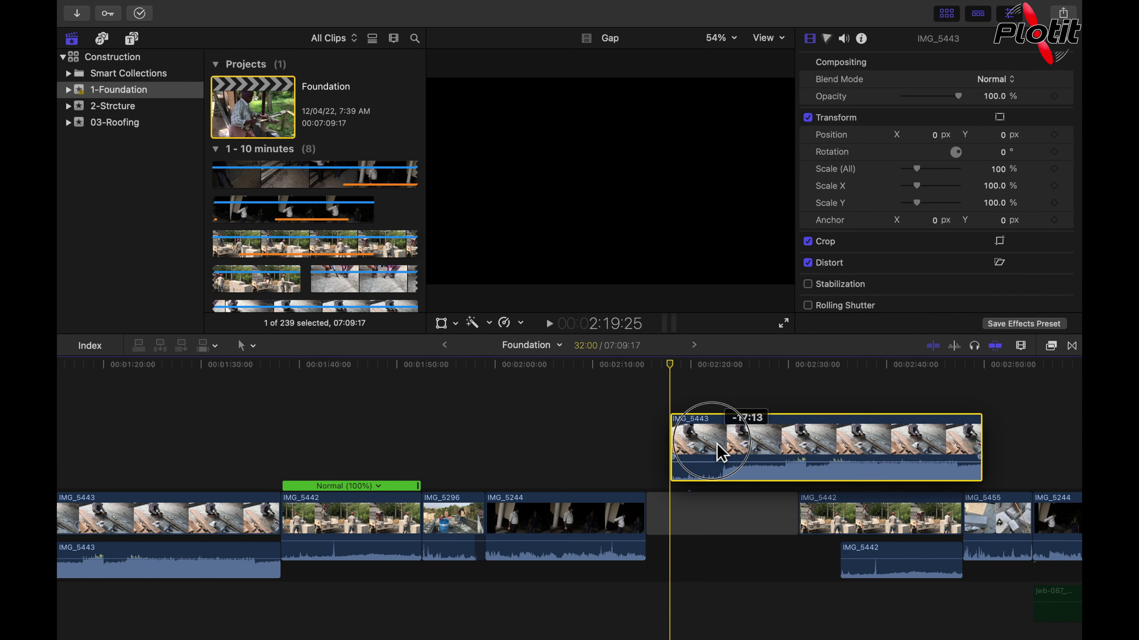
mouse_move(717, 451)
left_mouse_down()
mouse_move(728, 452)
mouse_move(717, 453)
left_mouse_up()
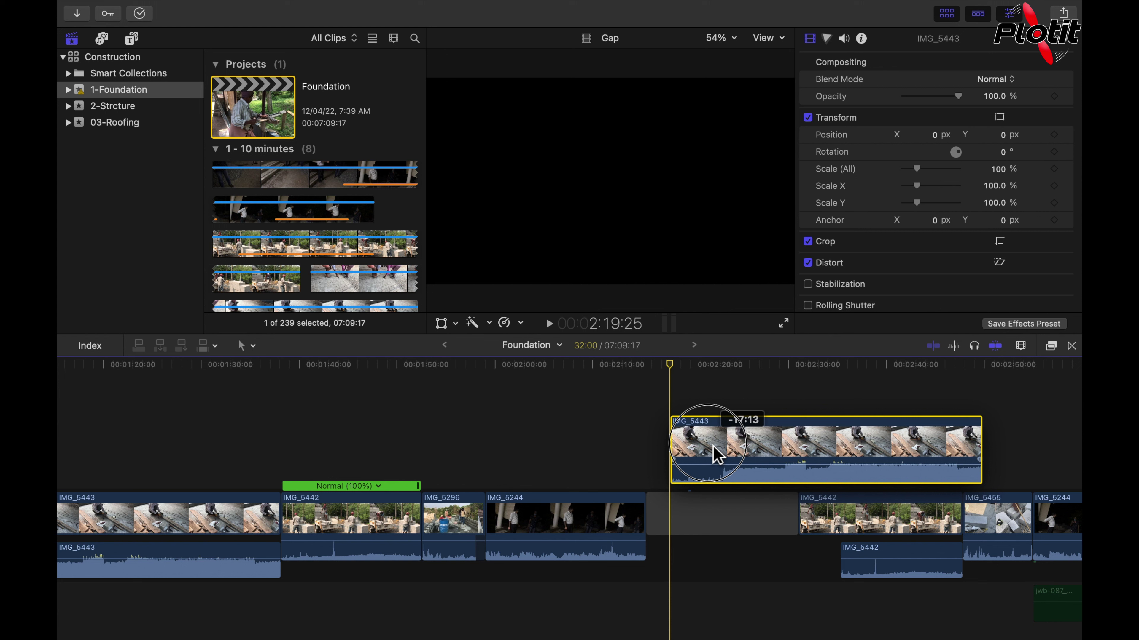
Step: Move the connected IMG_5443 clip earlier until its start snaps exactly to the end of IMG_5244
left_click_drag(714, 449, 693, 449)
scroll(631, 472, "up", 1)
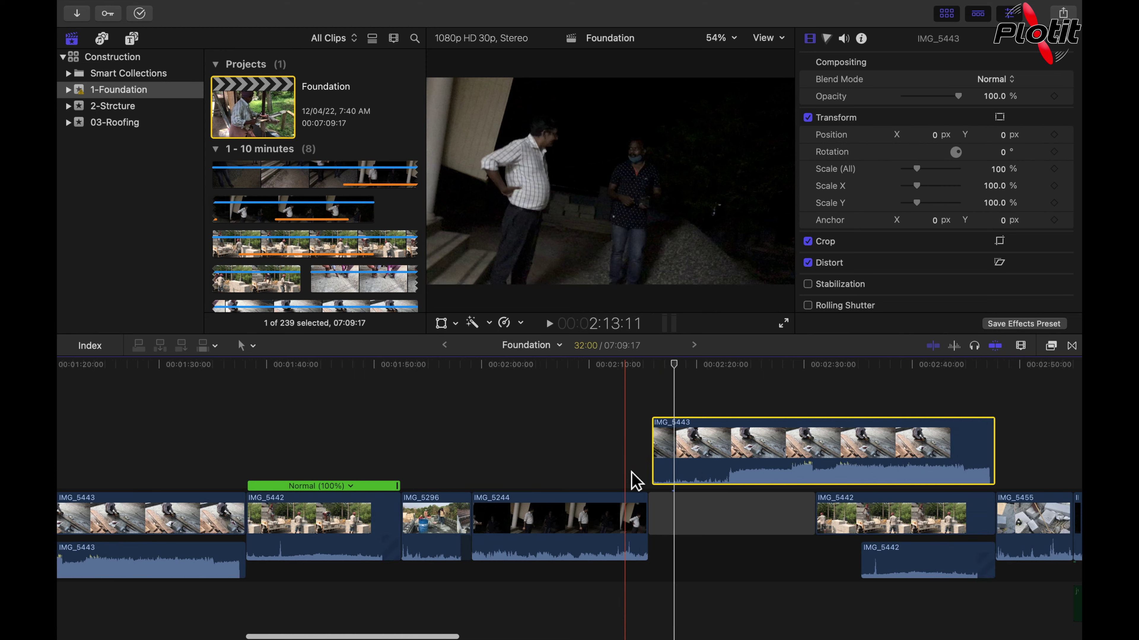
scroll(632, 473, "up", 5)
left_click_drag(897, 419, 822, 420)
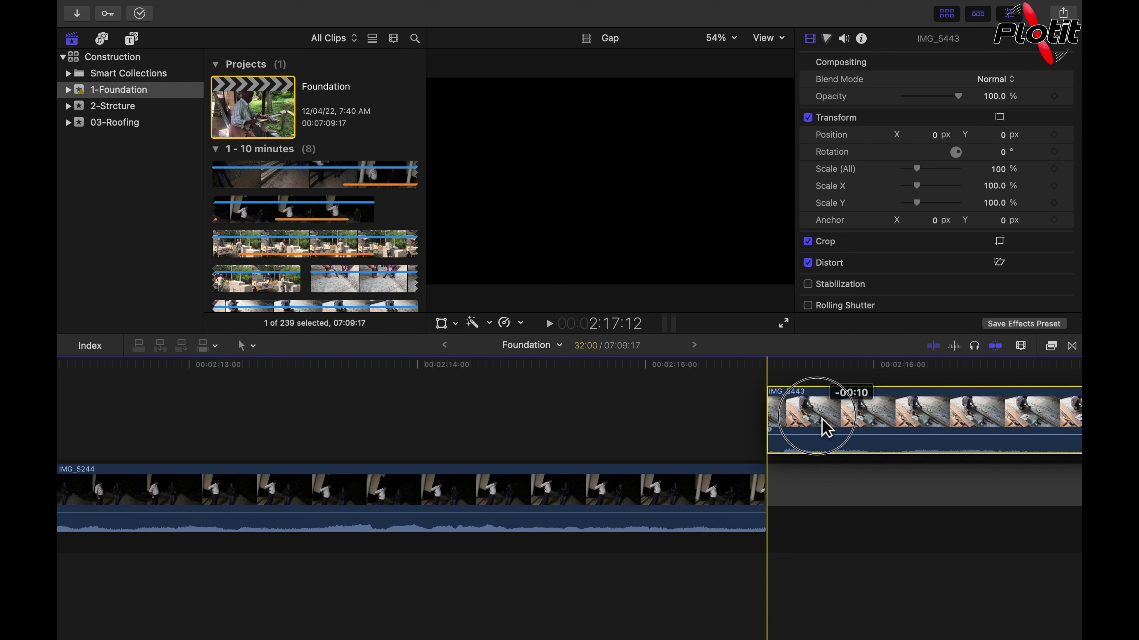
left_click_drag(826, 428, 826, 430)
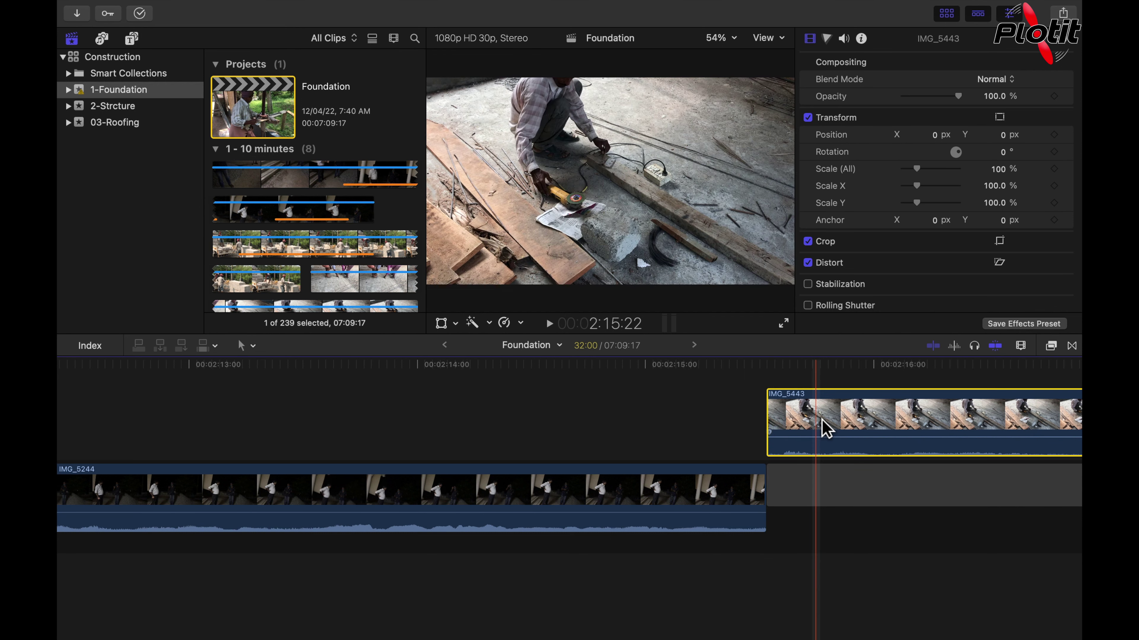
Step: Move the connected IMG_5443 clip earlier so it overlaps the end of IMG_5244, starting at about 00:02:11
key("super+minus")
key("super+minus")
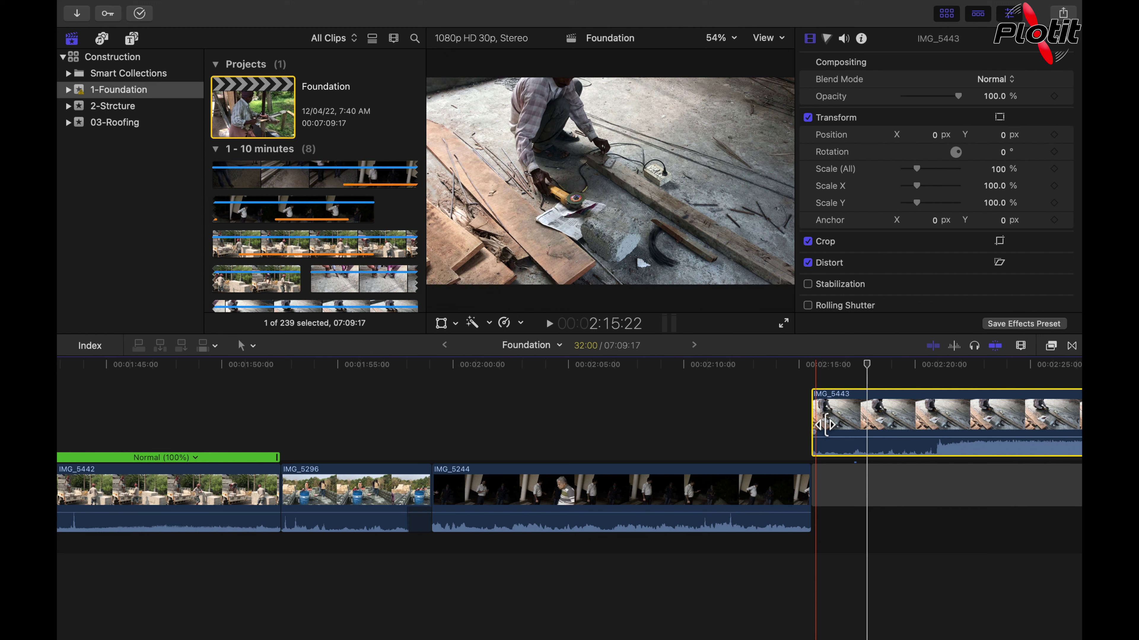
left_click_drag(824, 425, 713, 425)
Step: With the Range Selection tool, select a range of about 04:19 in IMG_5244, ending at the start of the connected IMG_5443 clip
left_click(620, 524)
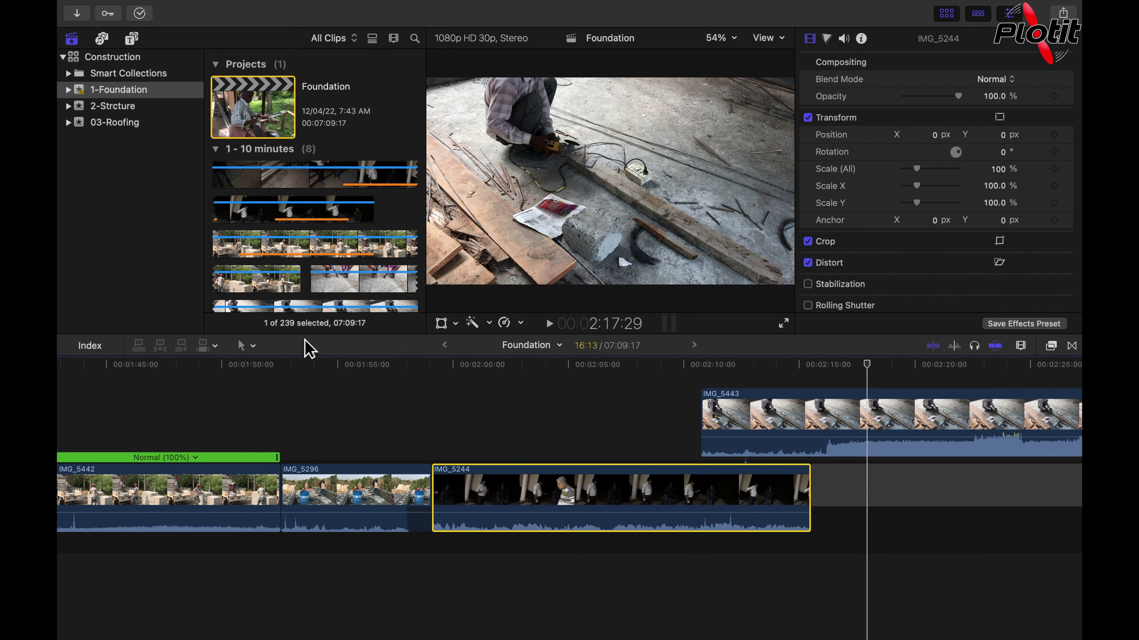
left_click(251, 346)
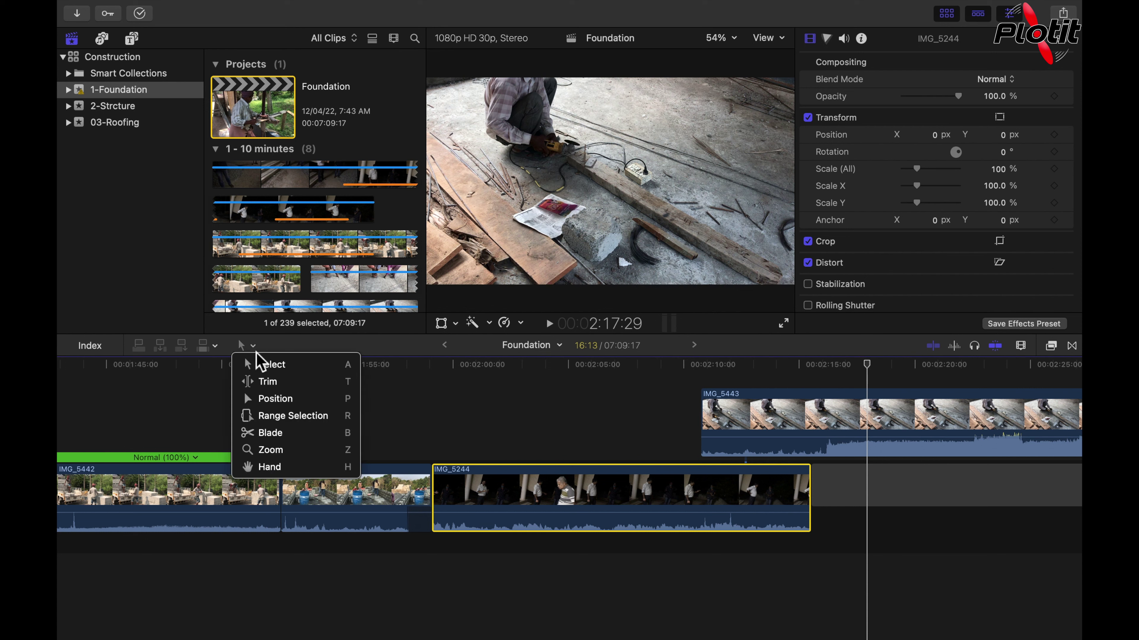
left_click(309, 418)
left_click_drag(598, 488, 707, 509)
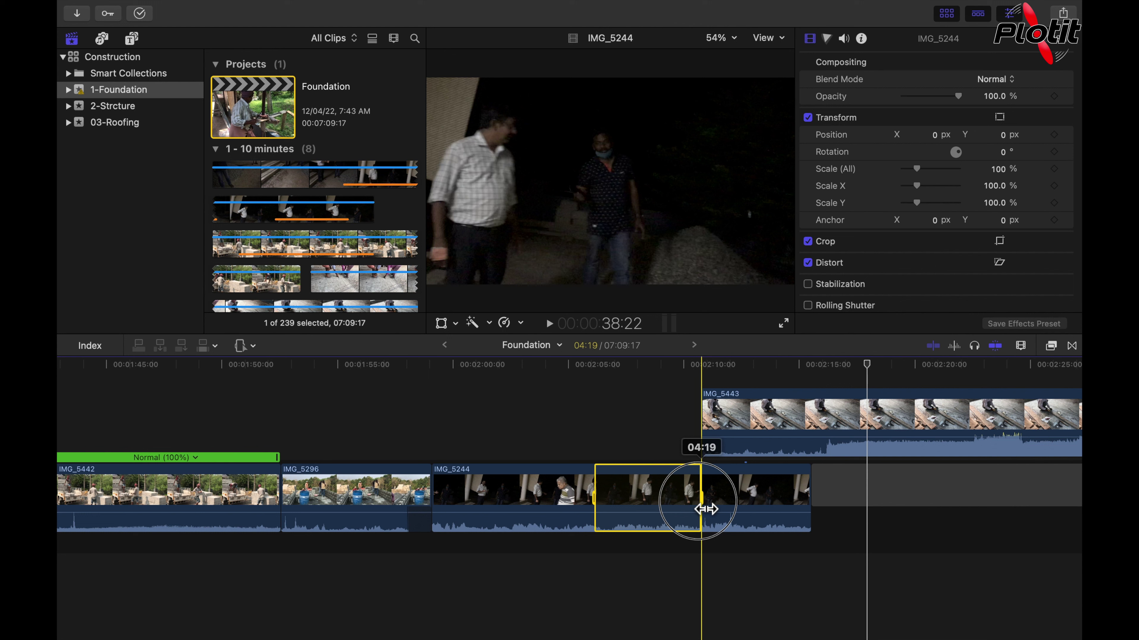
left_click_drag(706, 509, 706, 509)
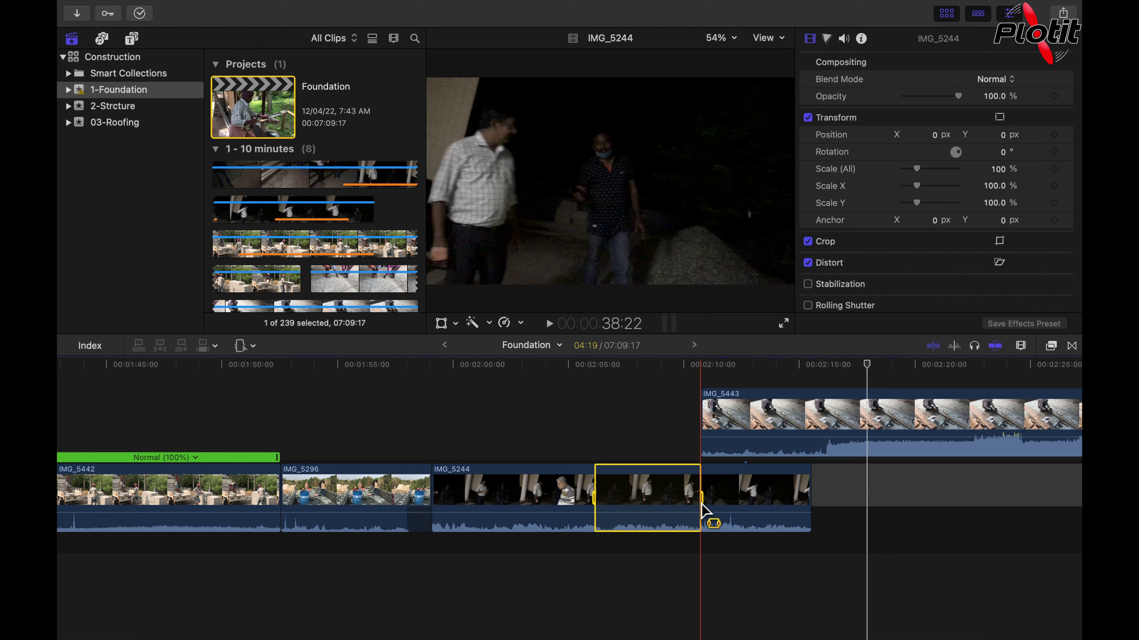